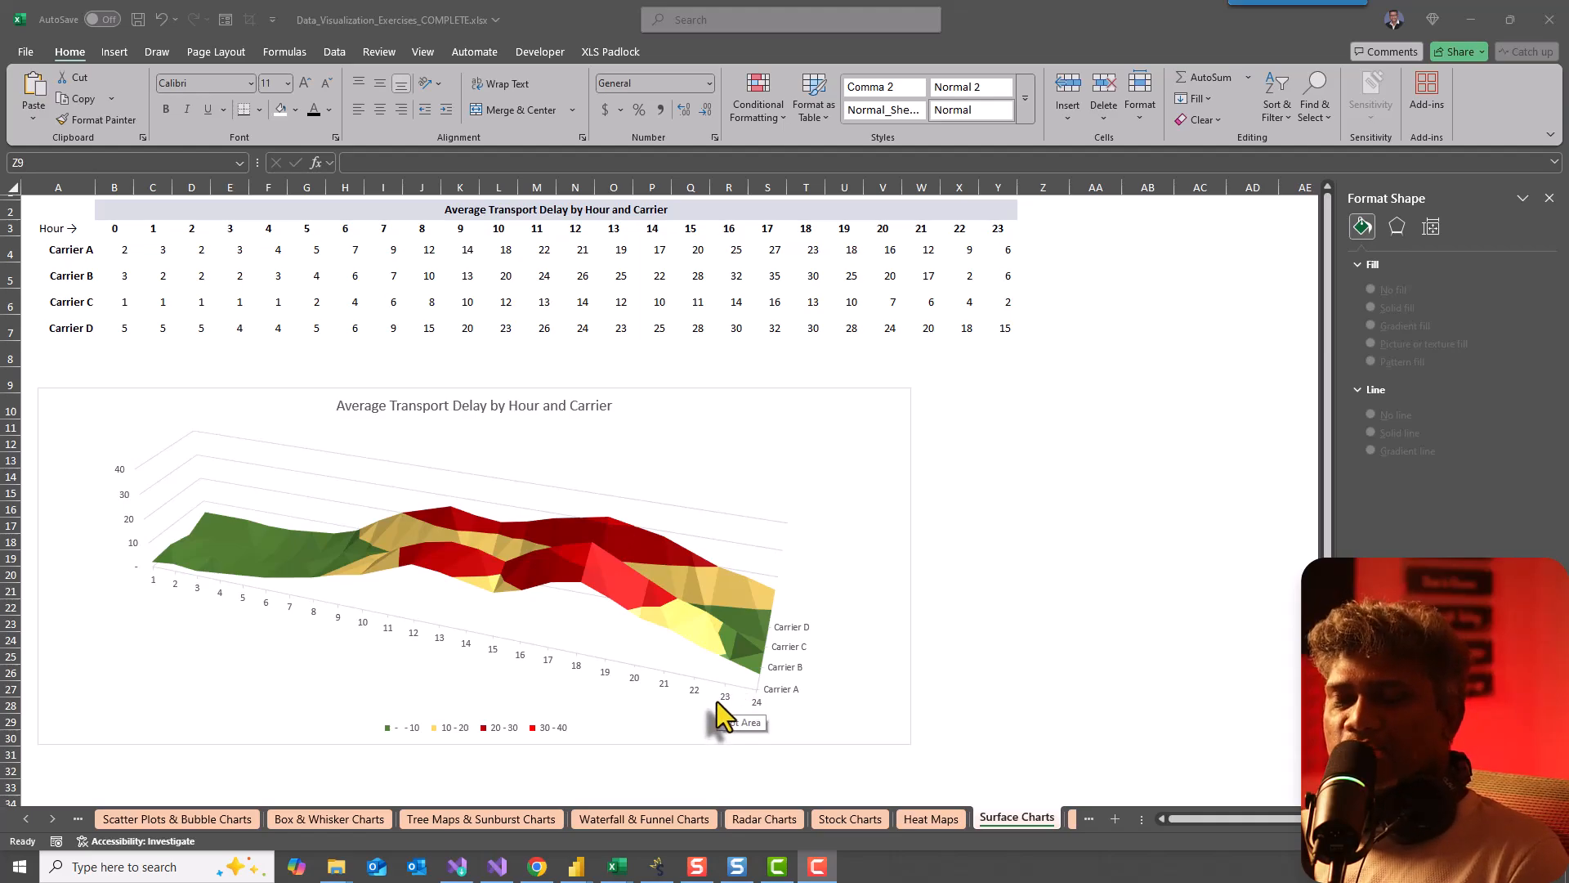
Step: Delete the existing transport delay surface chart below the table
click(711, 415)
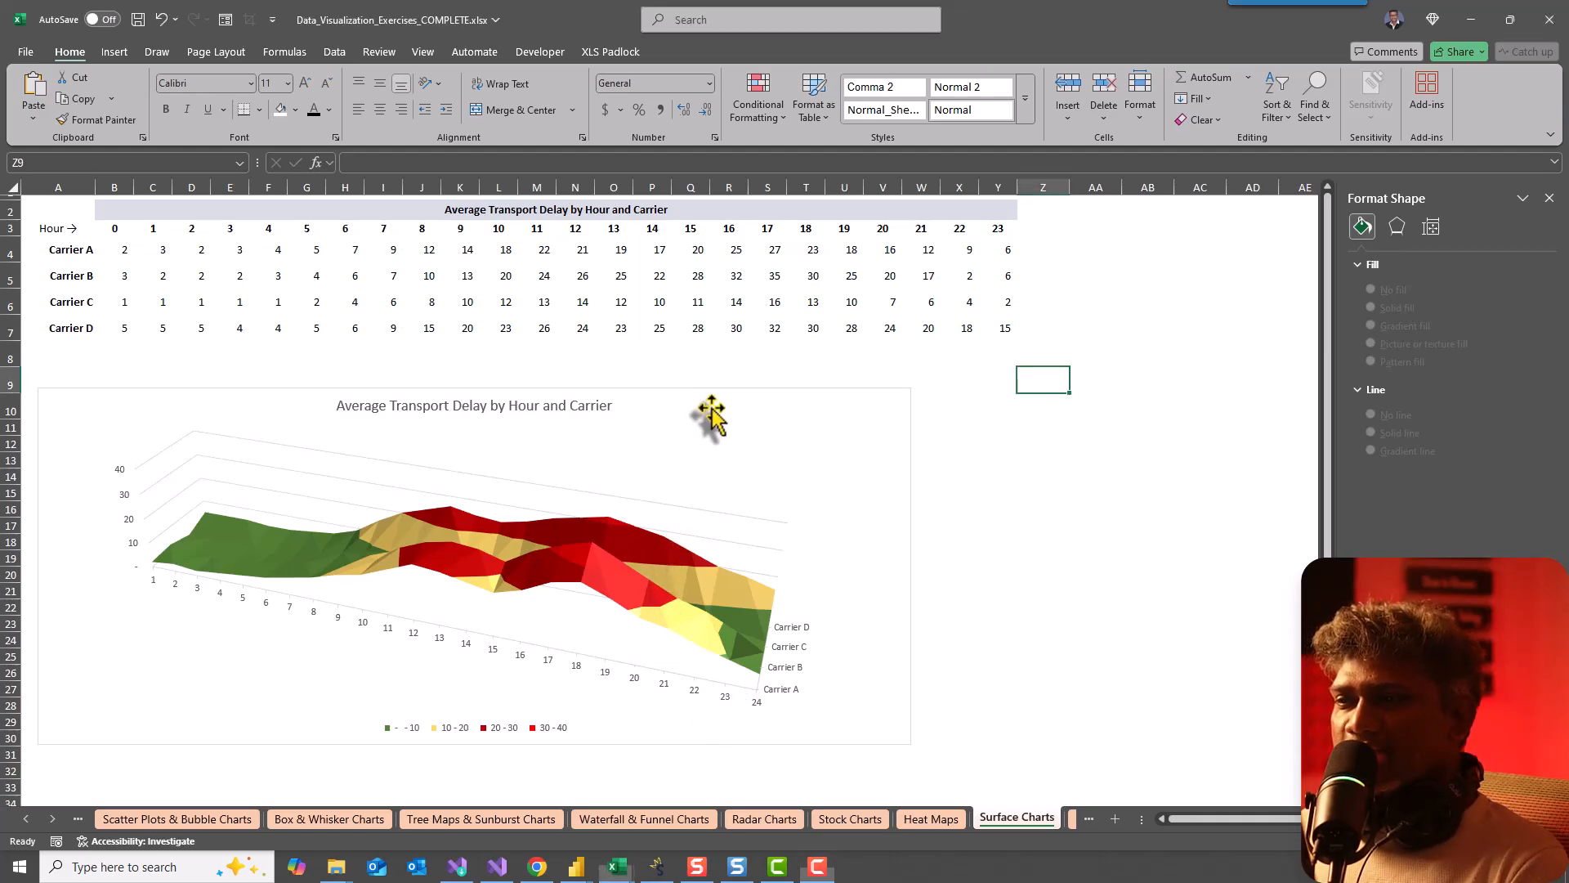
click(712, 416)
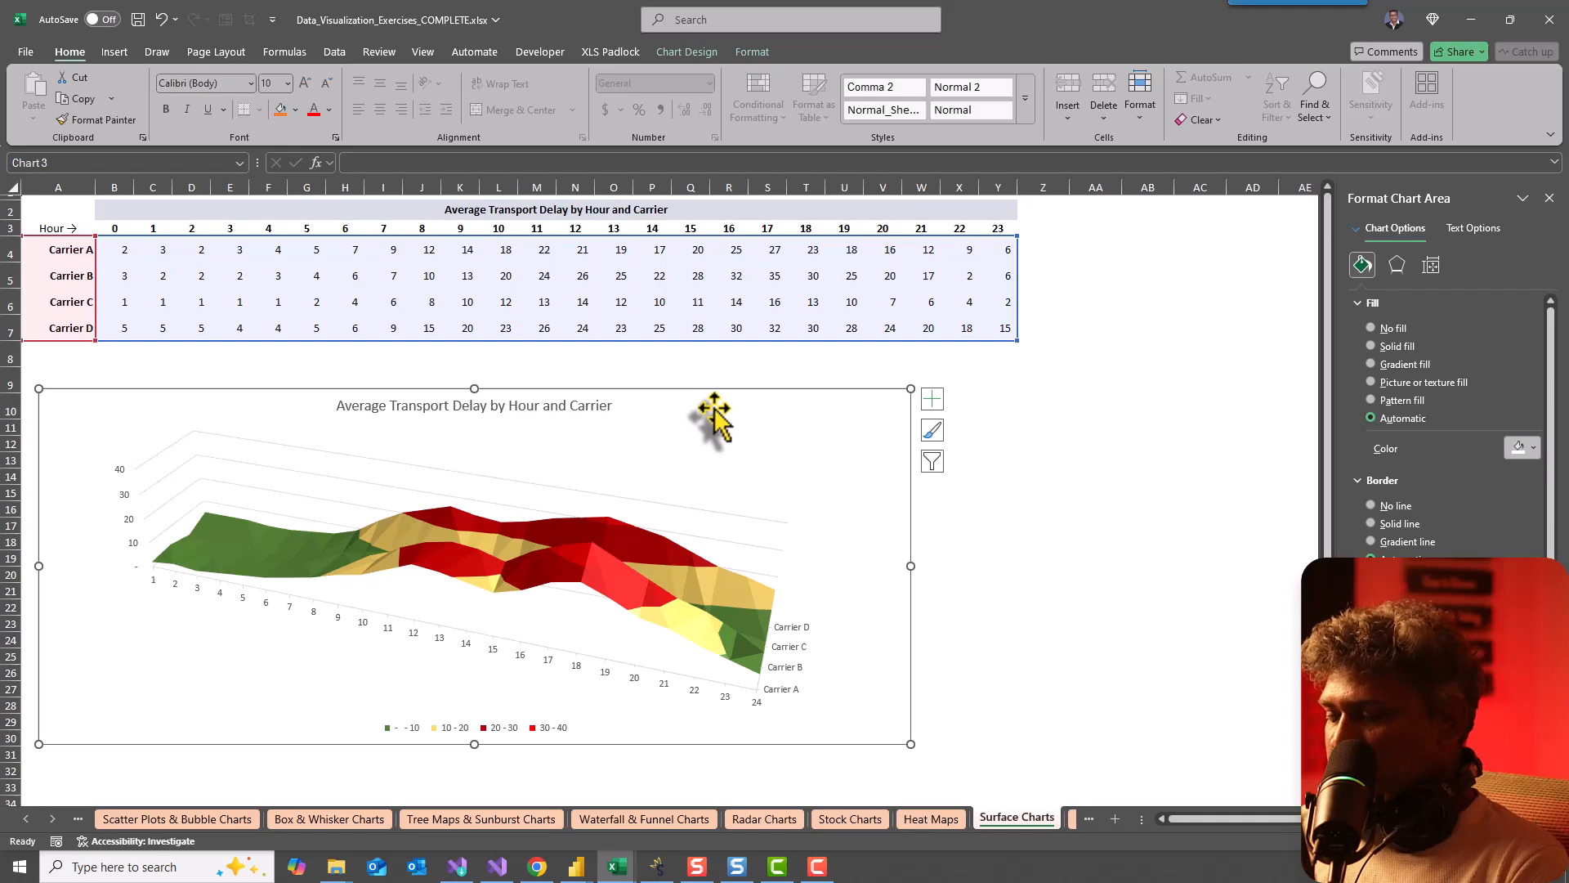
key(Delete)
click(121, 448)
Step: Insert a 3-D Surface chart from the hour header and Carrier A to D rows, previewing the wireframe and contour variants first
drag(59, 230, 999, 331)
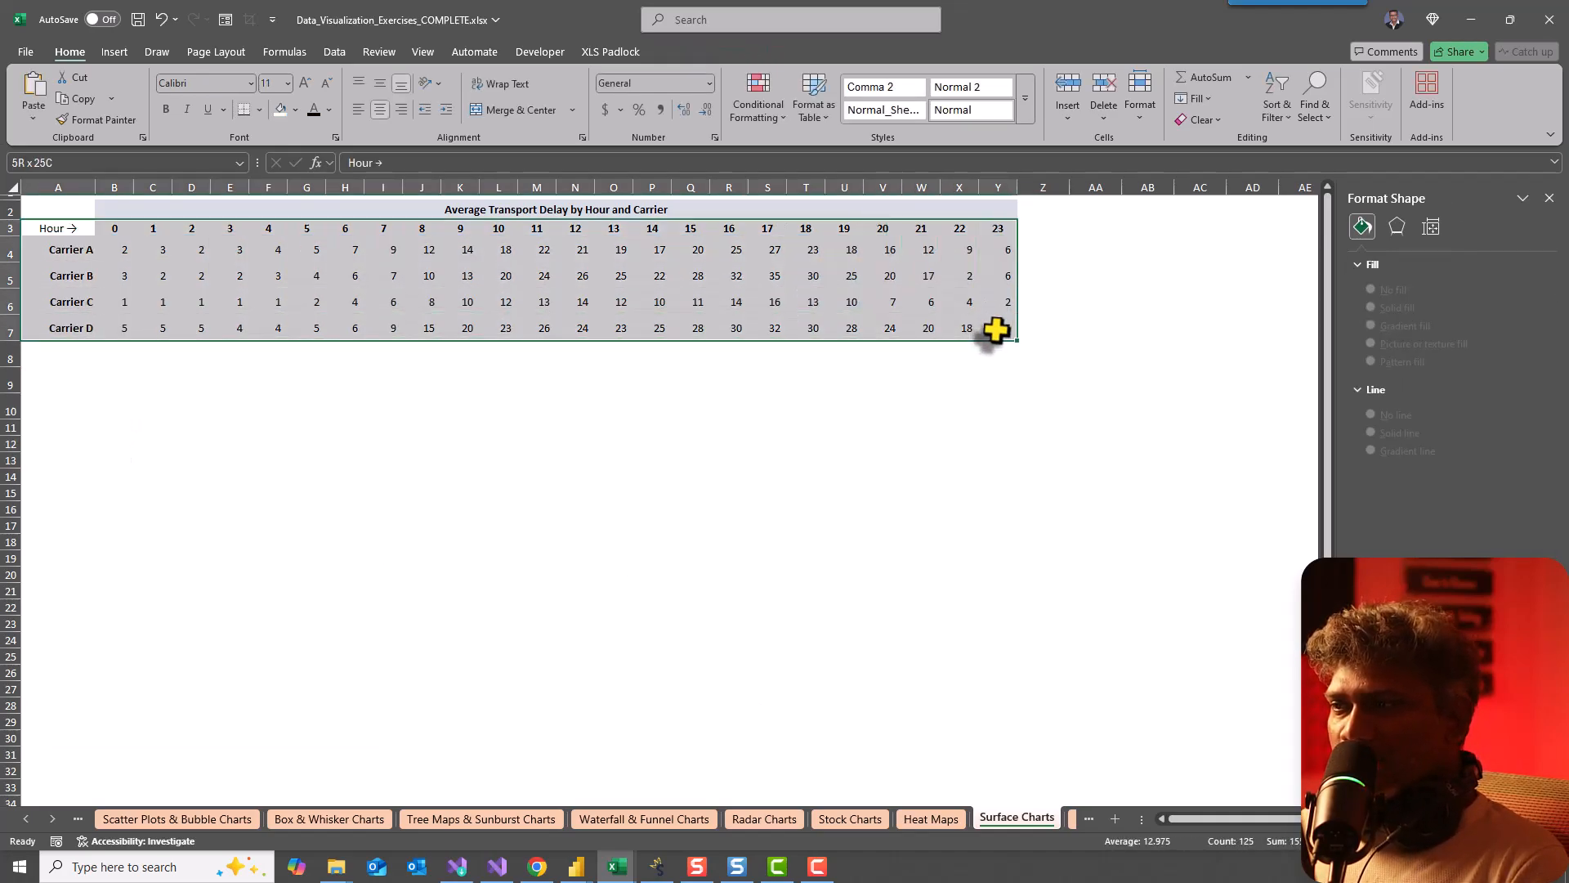
click(114, 51)
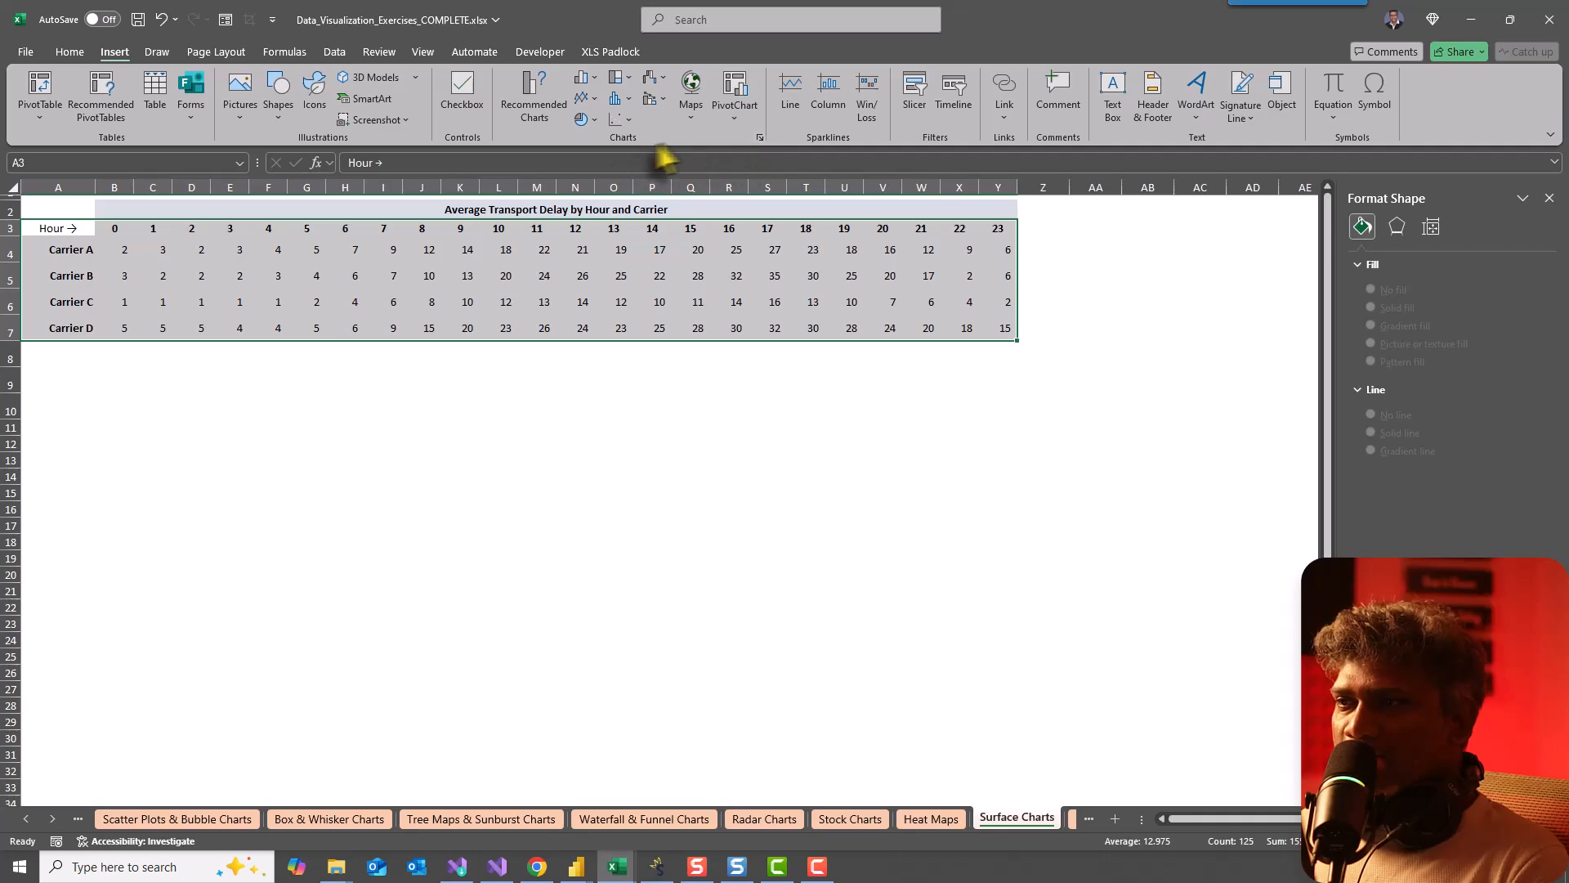
click(760, 137)
click(659, 222)
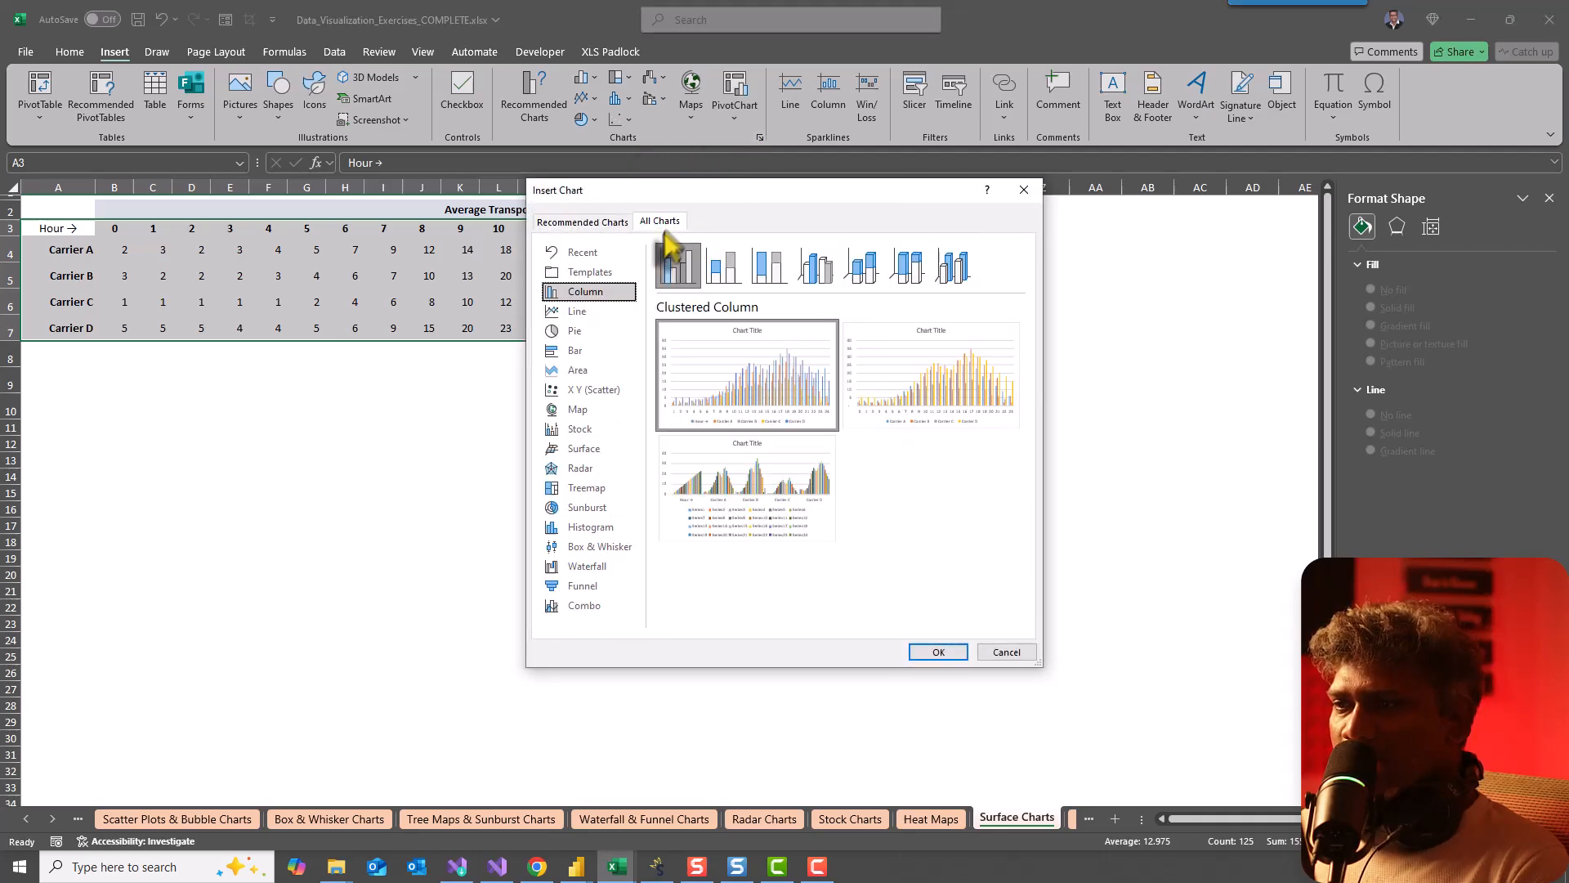
click(585, 449)
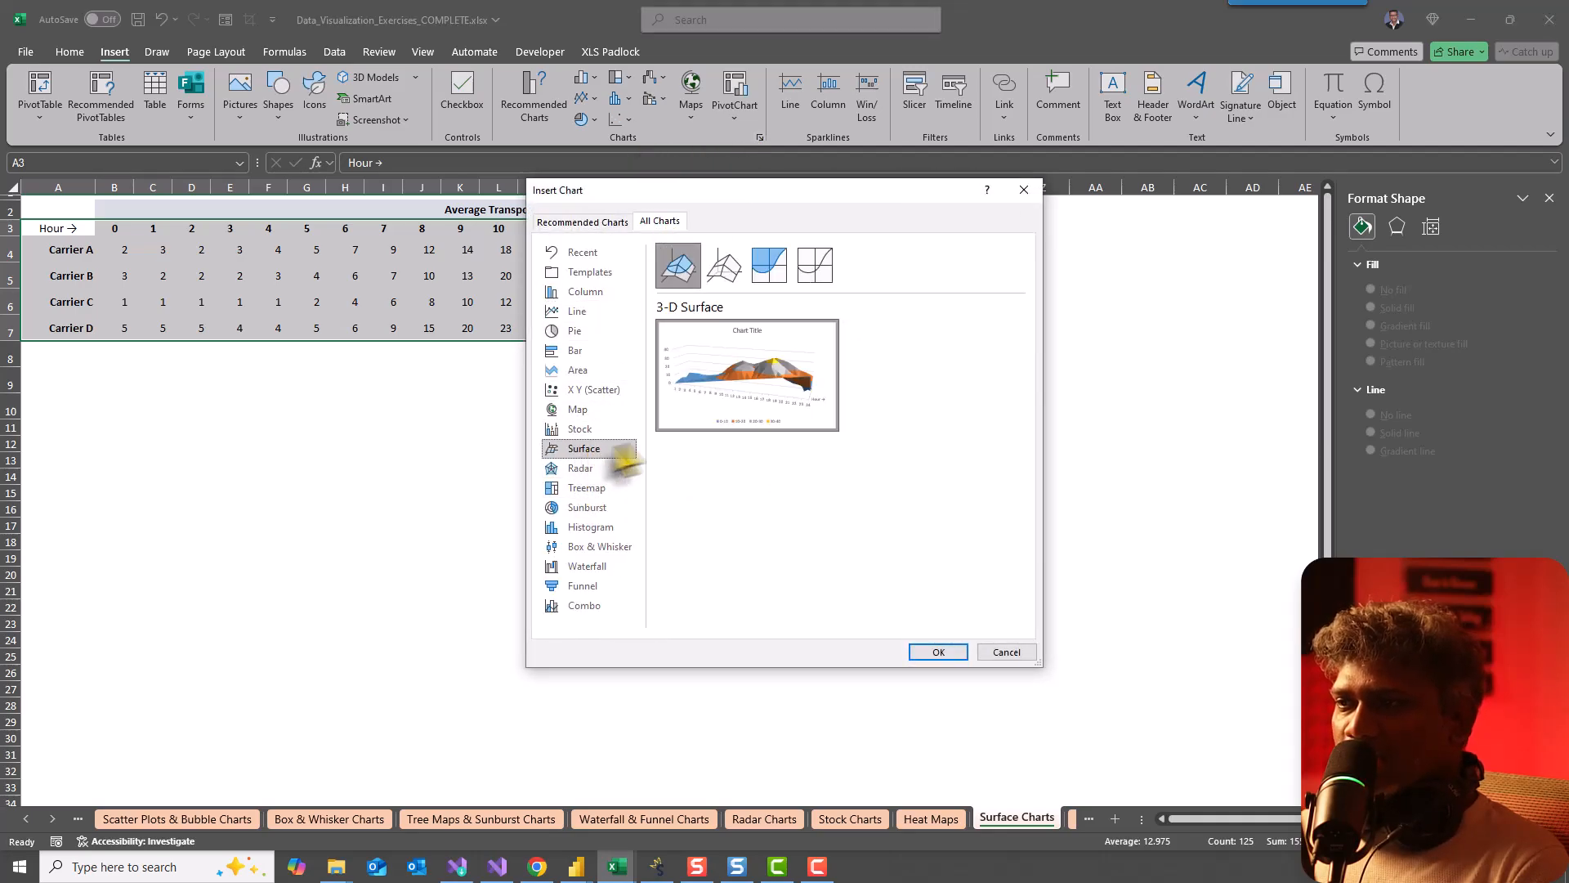
click(720, 268)
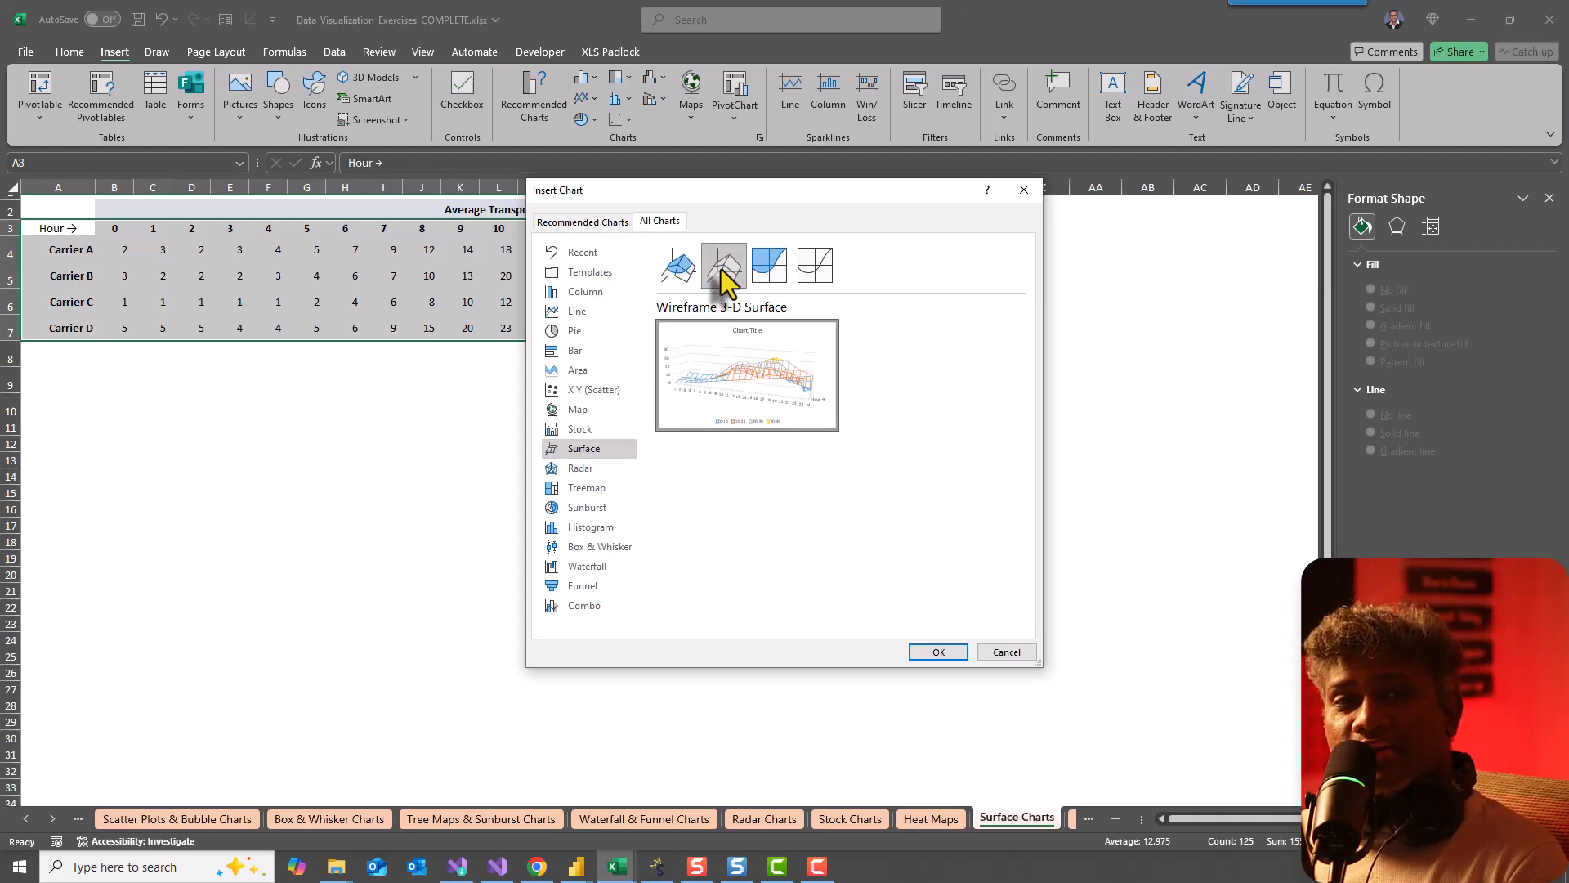
mouse_move(774, 376)
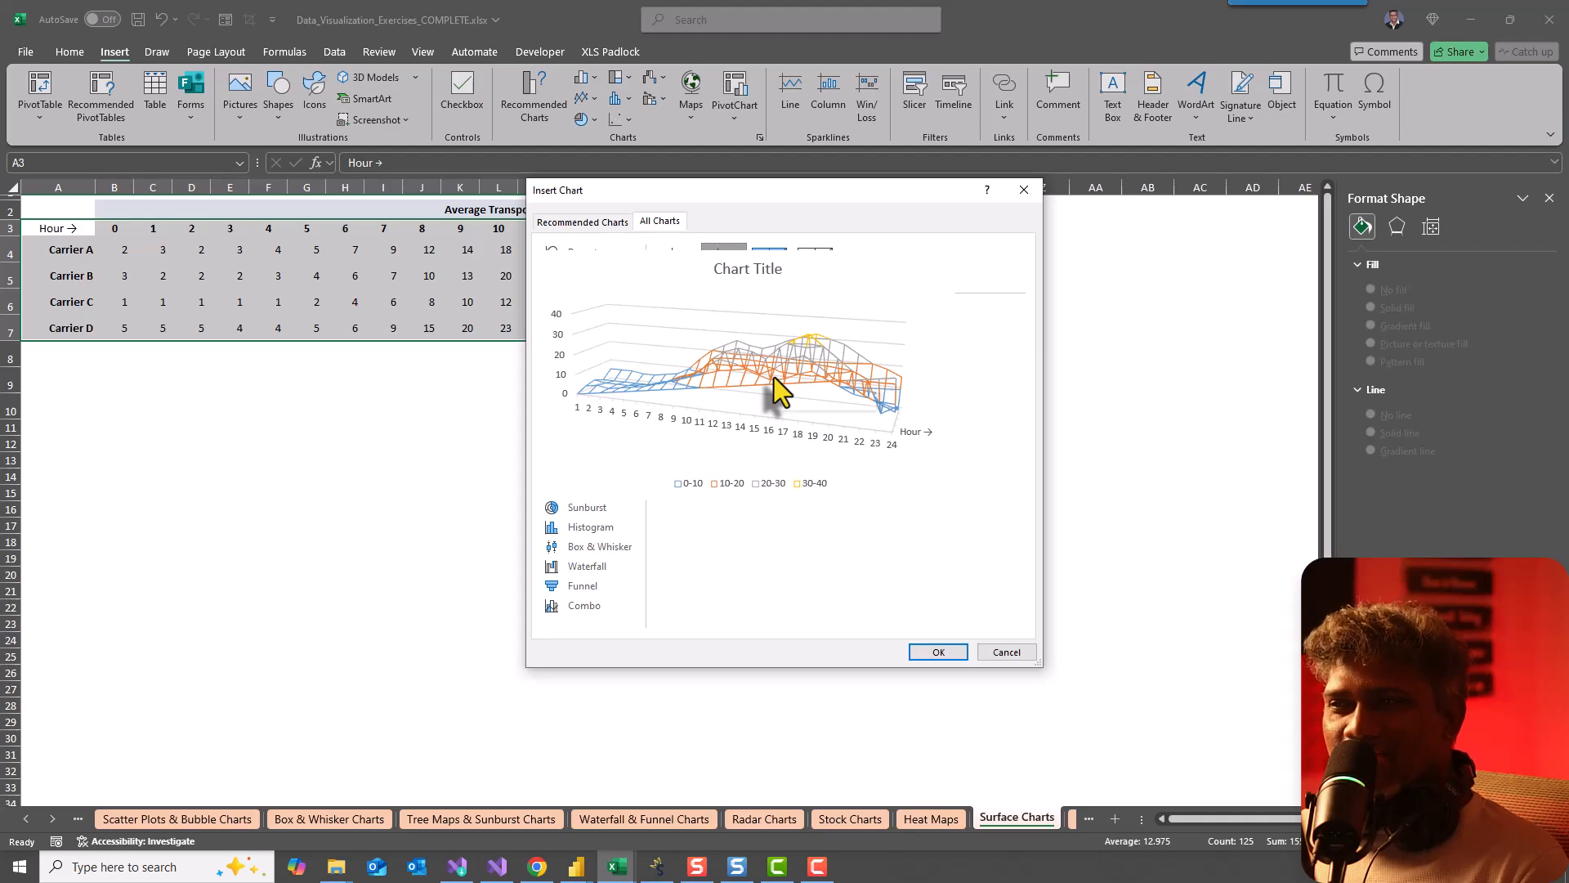
click(773, 278)
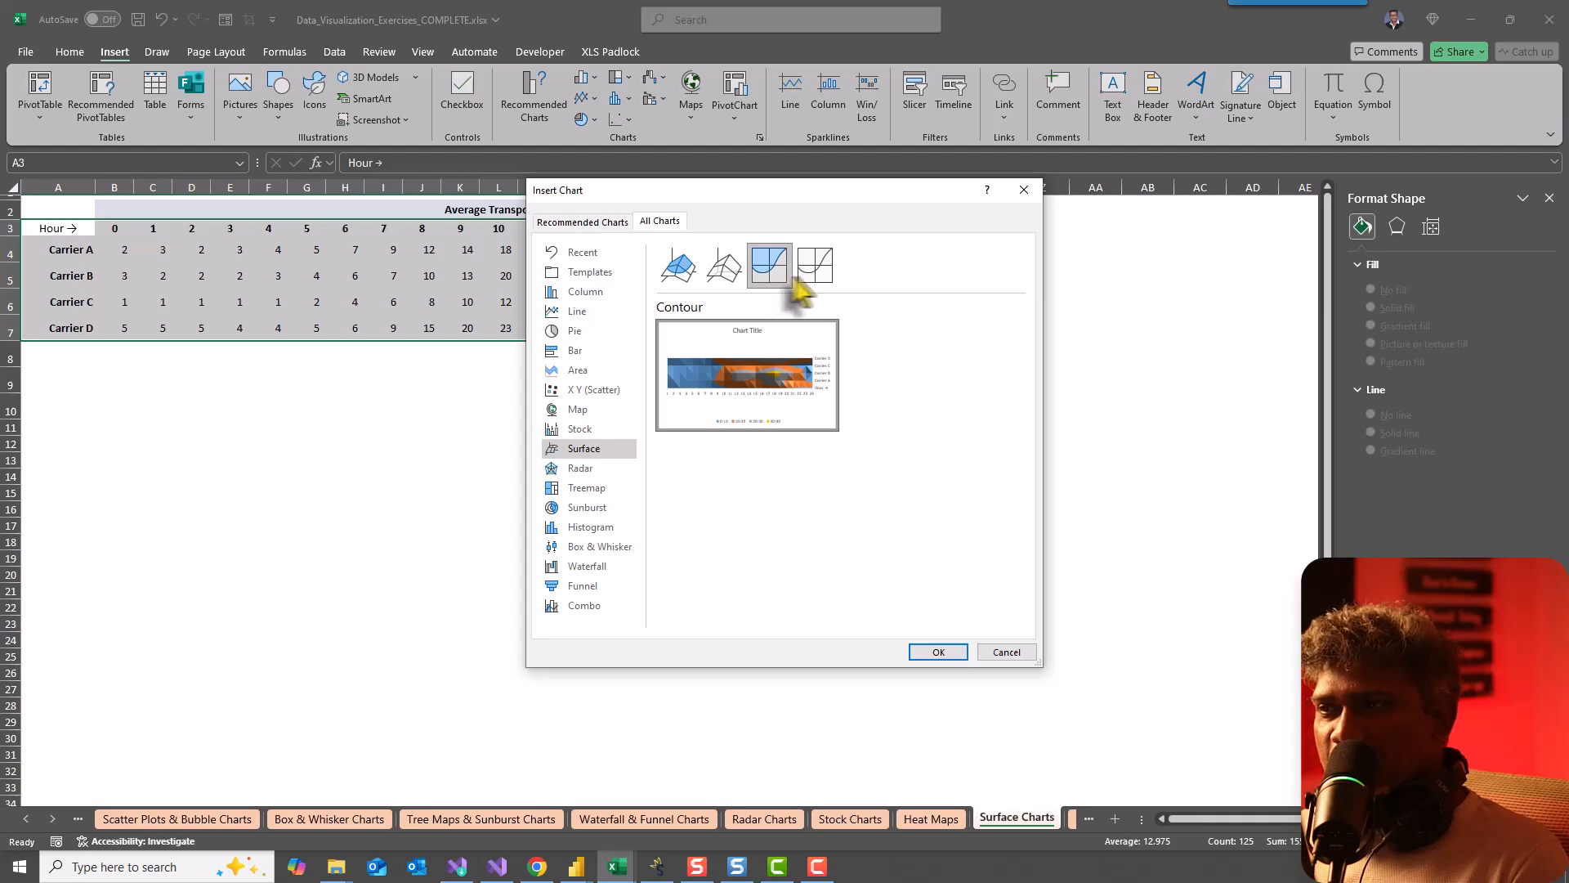
click(822, 273)
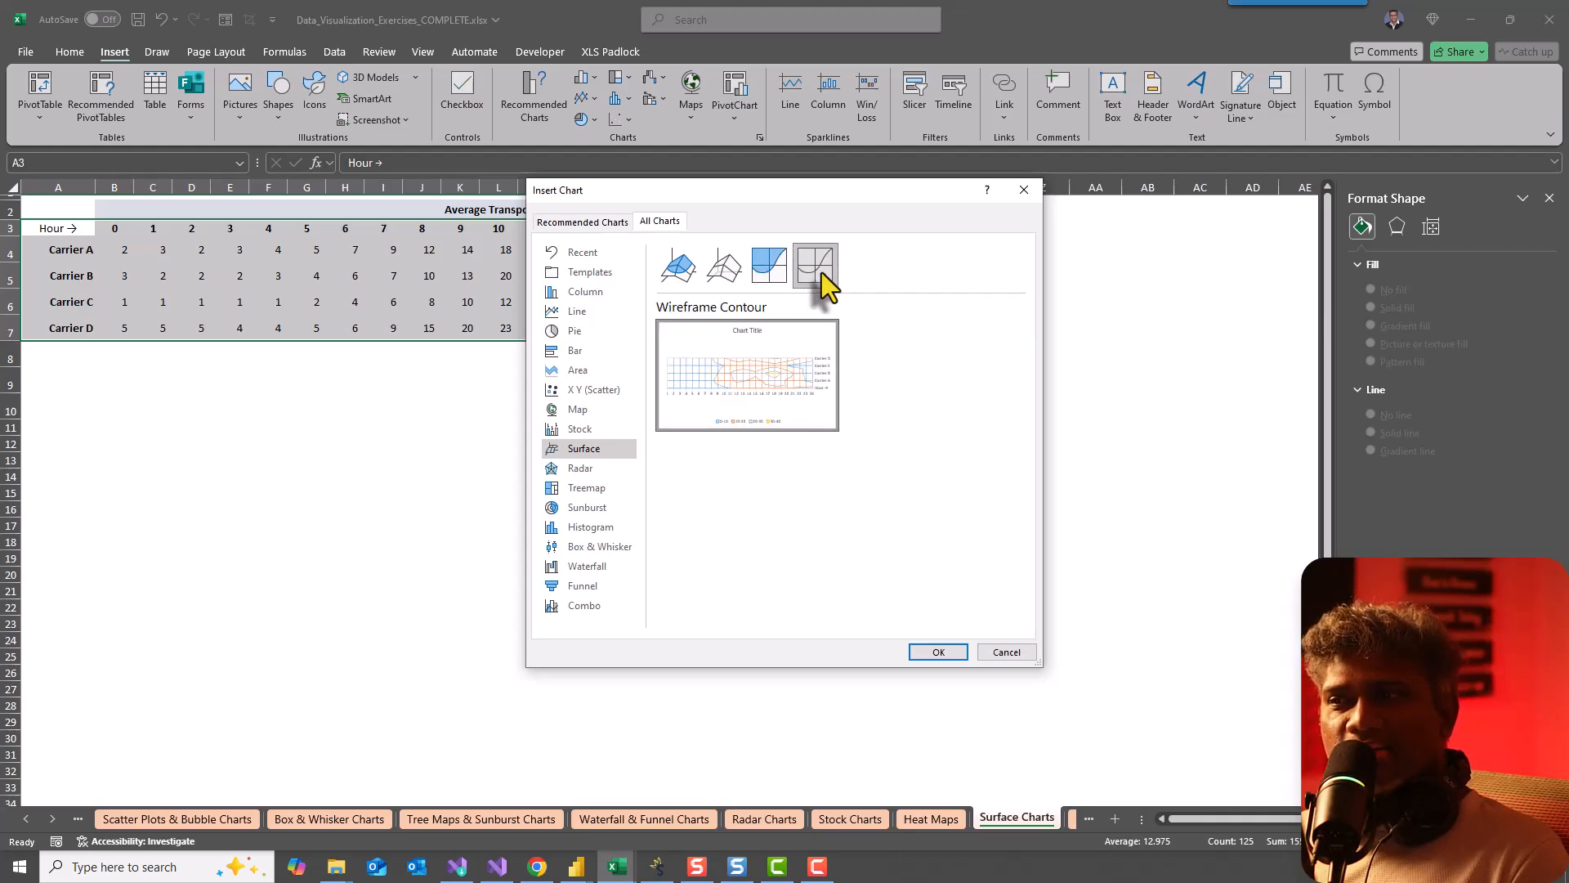
click(680, 268)
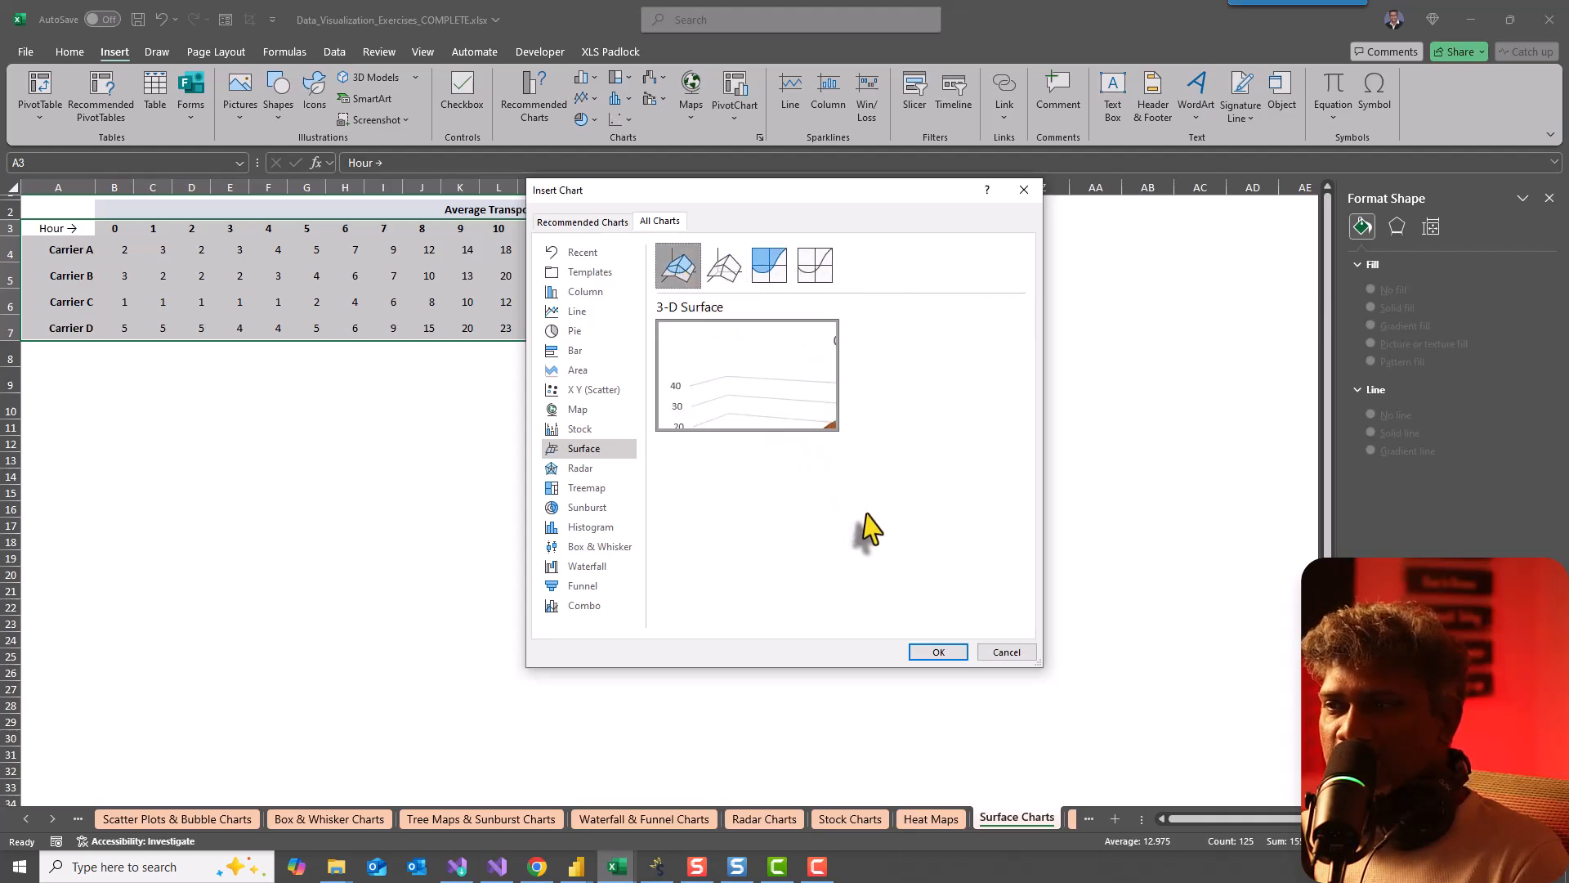
click(936, 653)
Step: Place and enlarge the chart beneath the table, and shrink its data range to exclude the hour header row
drag(478, 393, 116, 381)
drag(522, 600, 1025, 742)
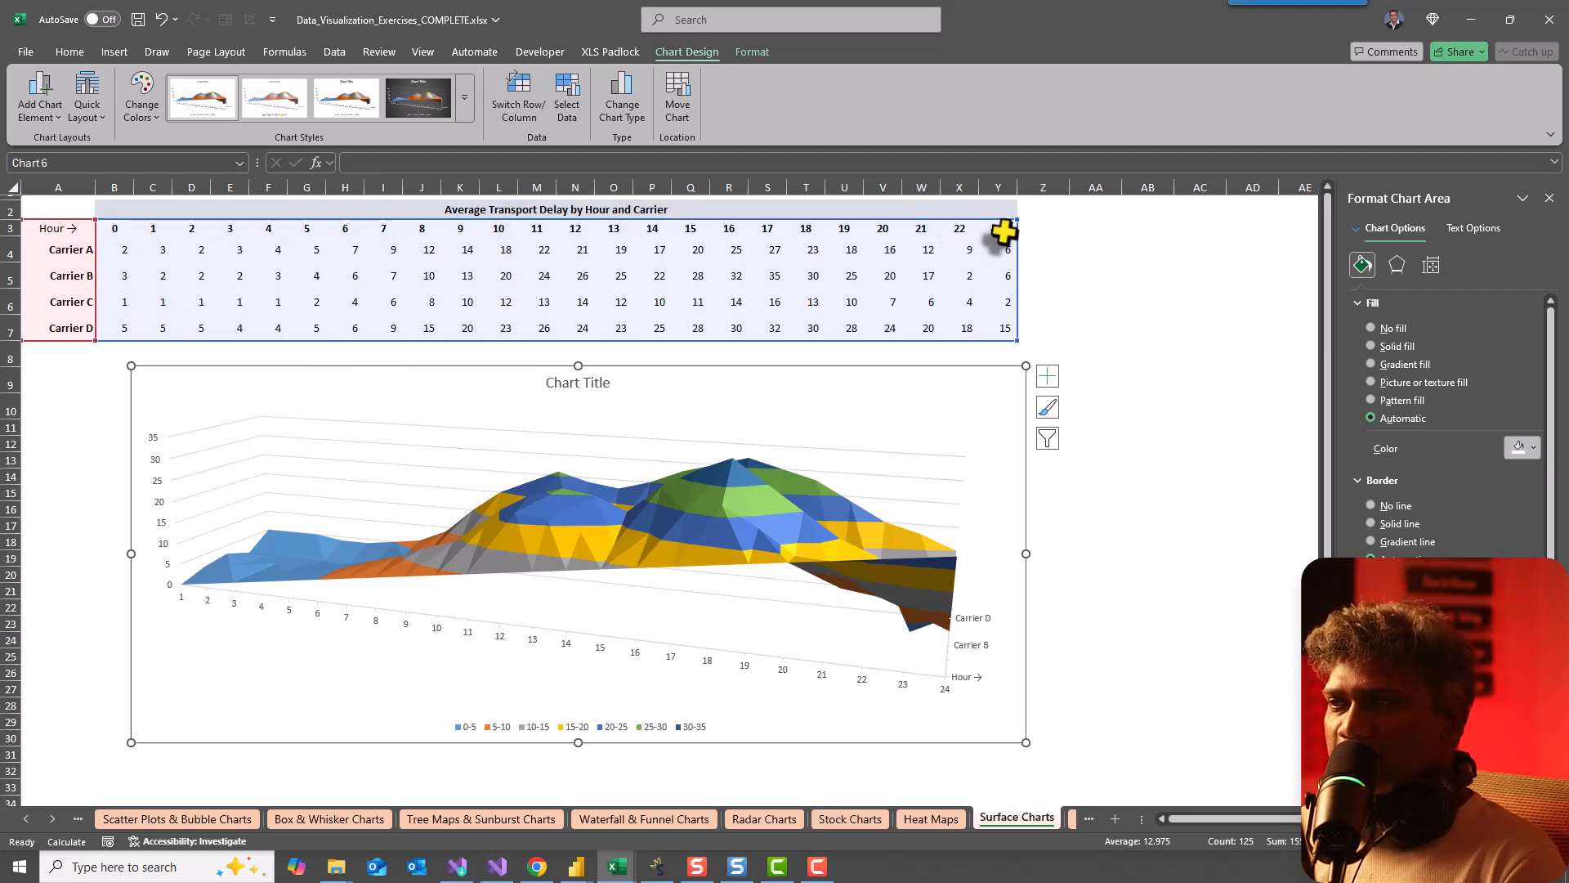
drag(1016, 218, 1016, 233)
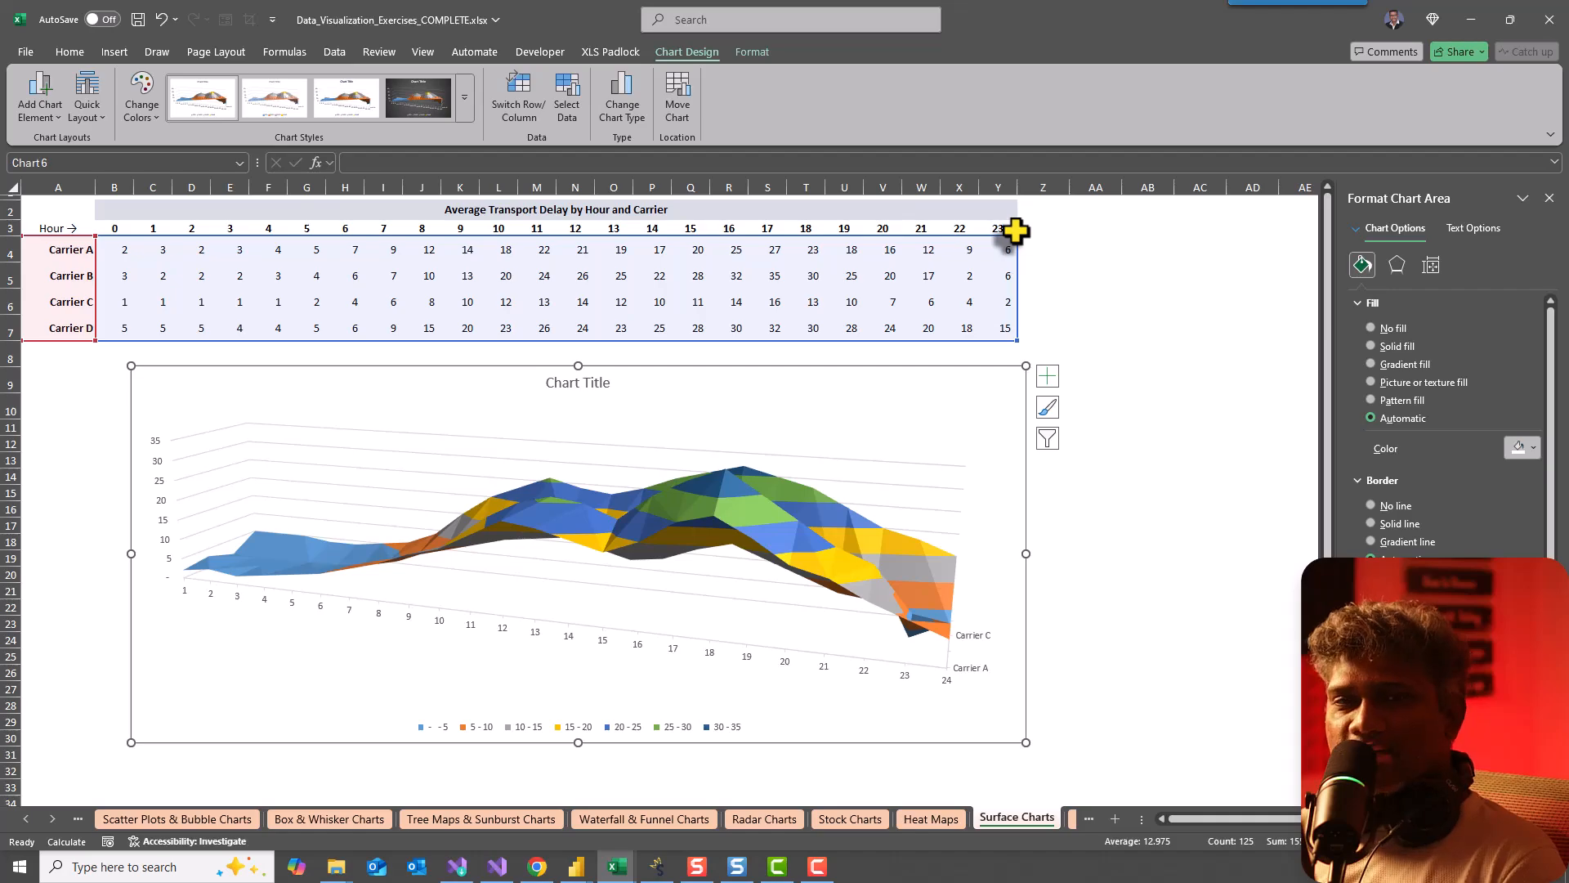
click(1099, 459)
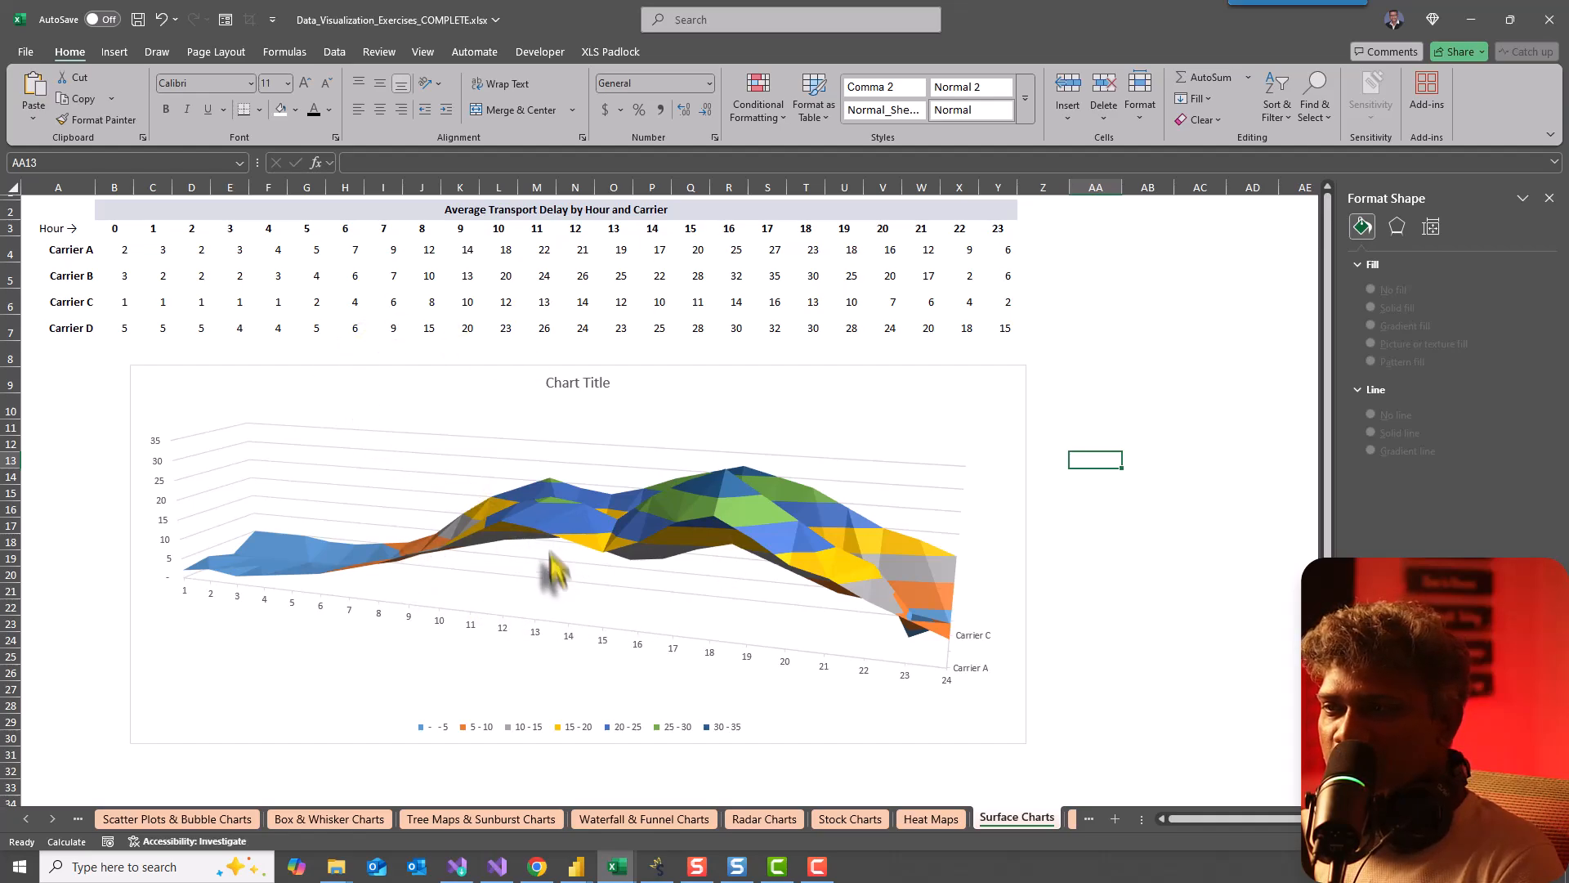
Step: Copy the table heading into the chart title as "Average Transport Delay by Hour and Carrier"
click(425, 209)
drag(587, 164, 234, 161)
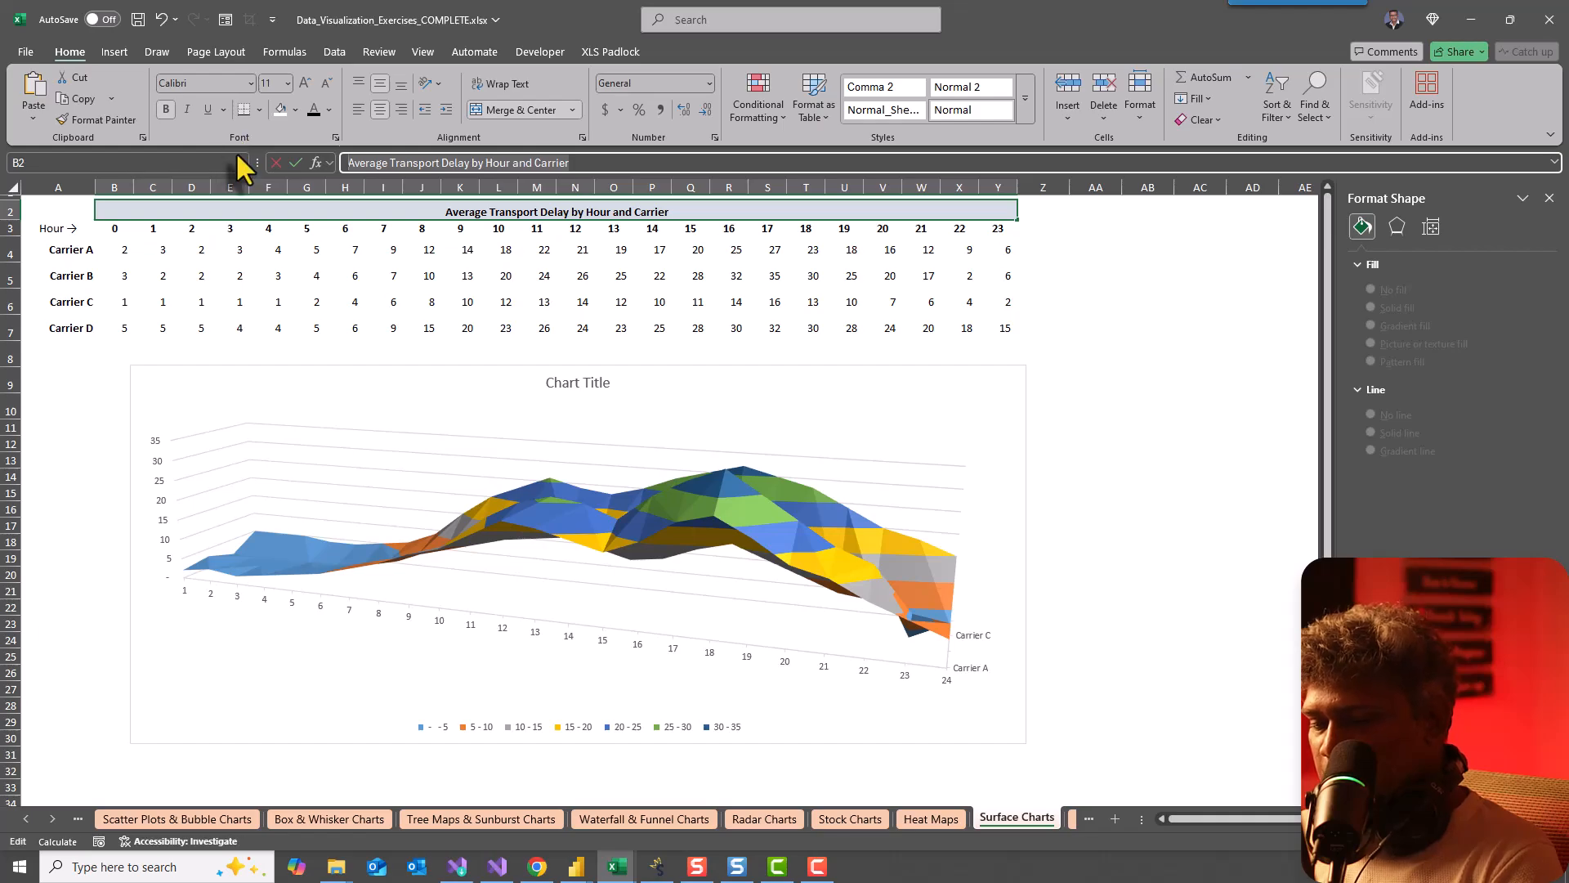
click(572, 382)
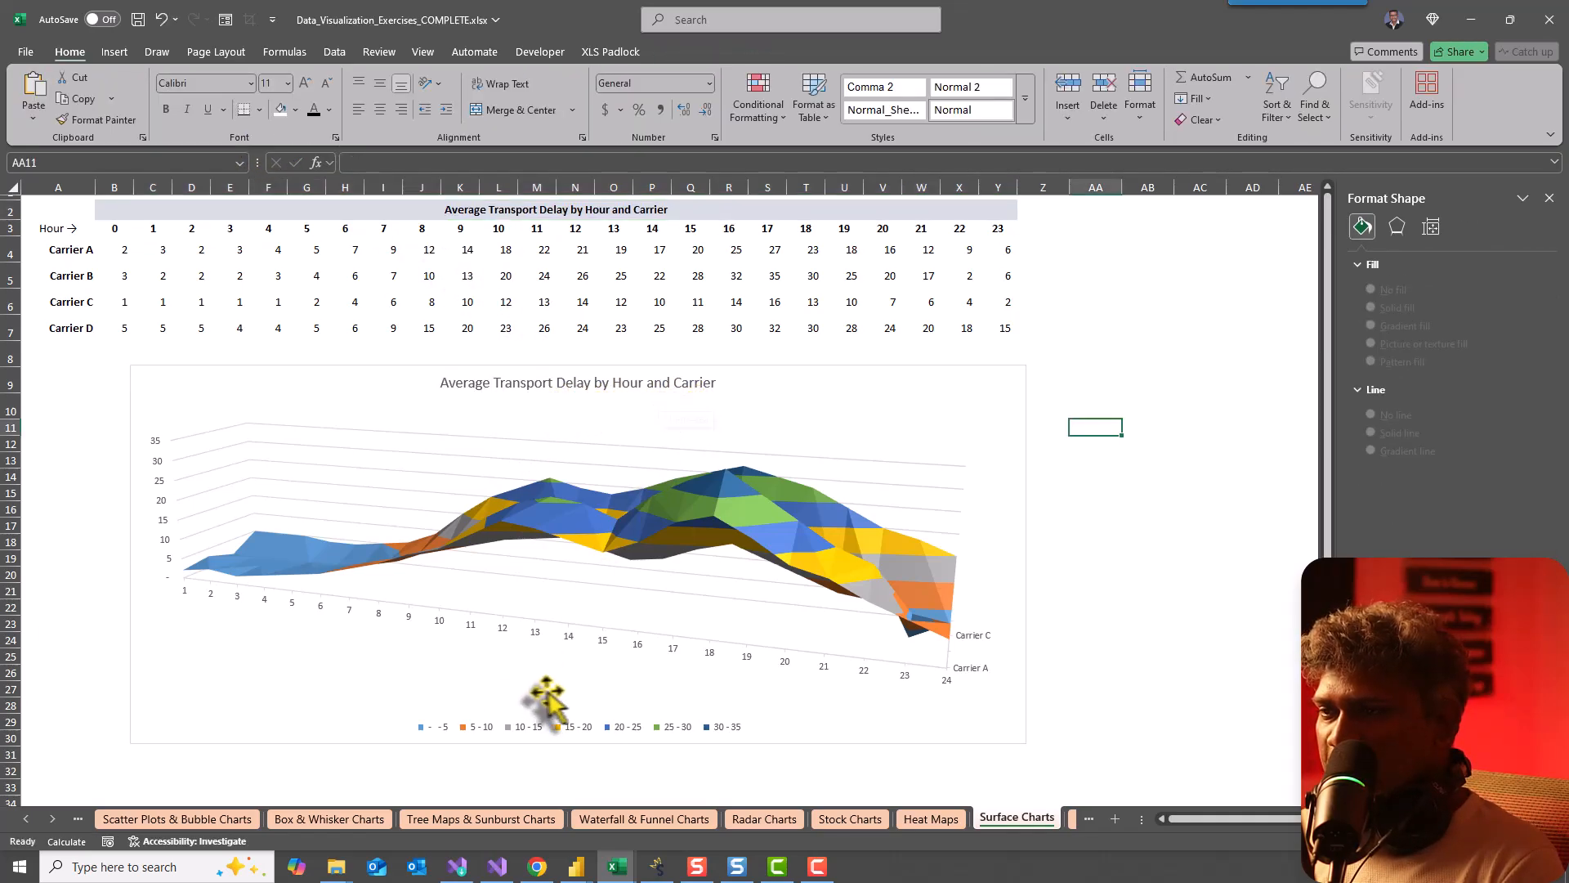
Step: Add a primary horizontal axis title reading "Hours of the day (0-23)"
click(211, 381)
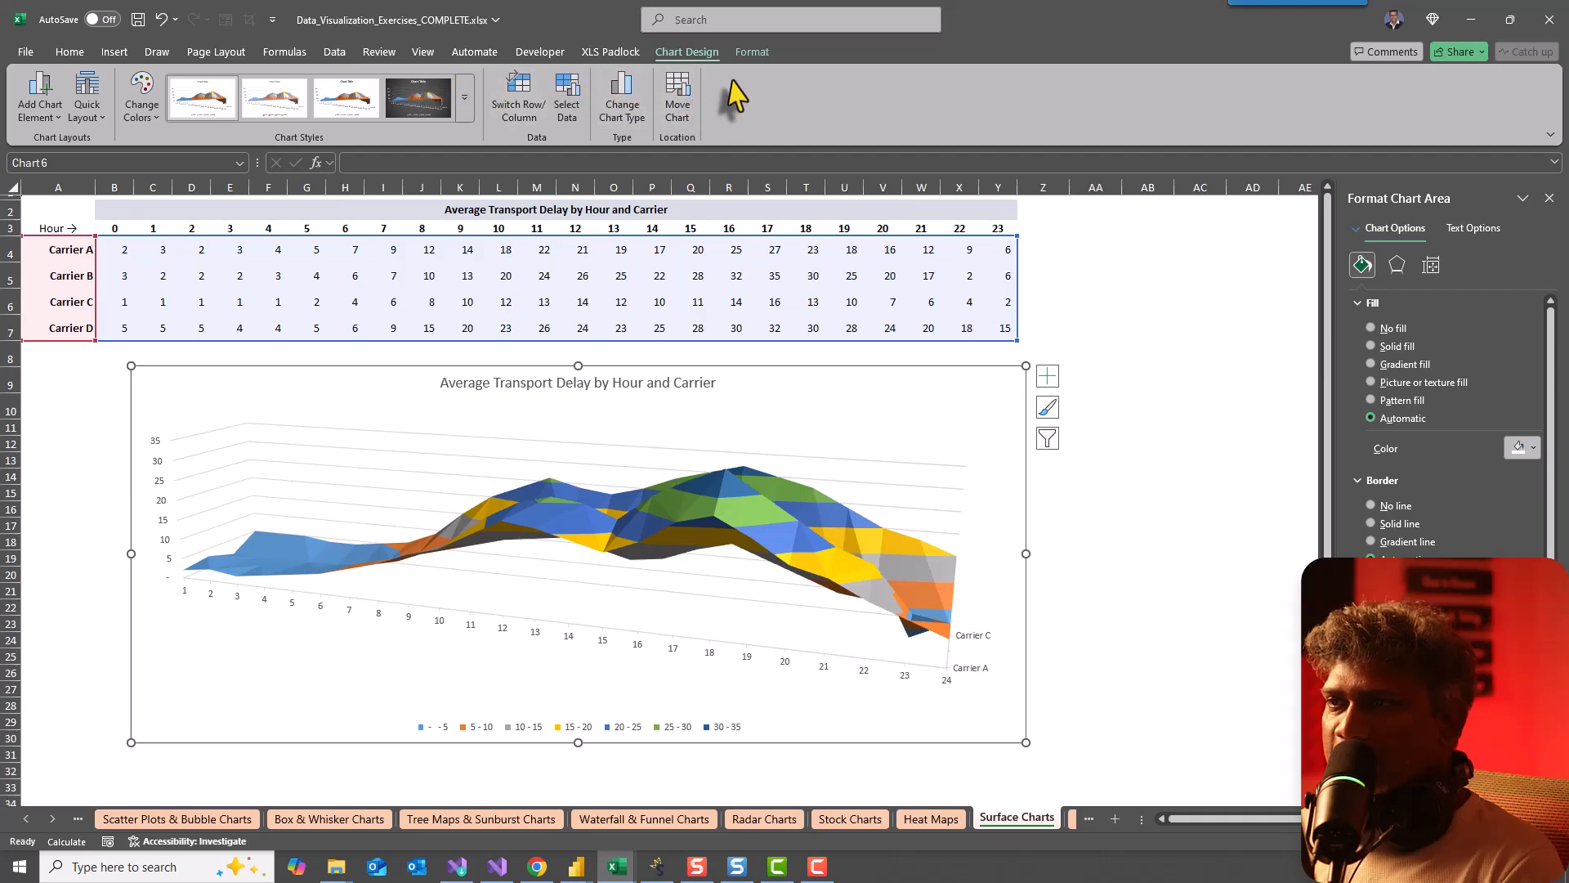
click(37, 111)
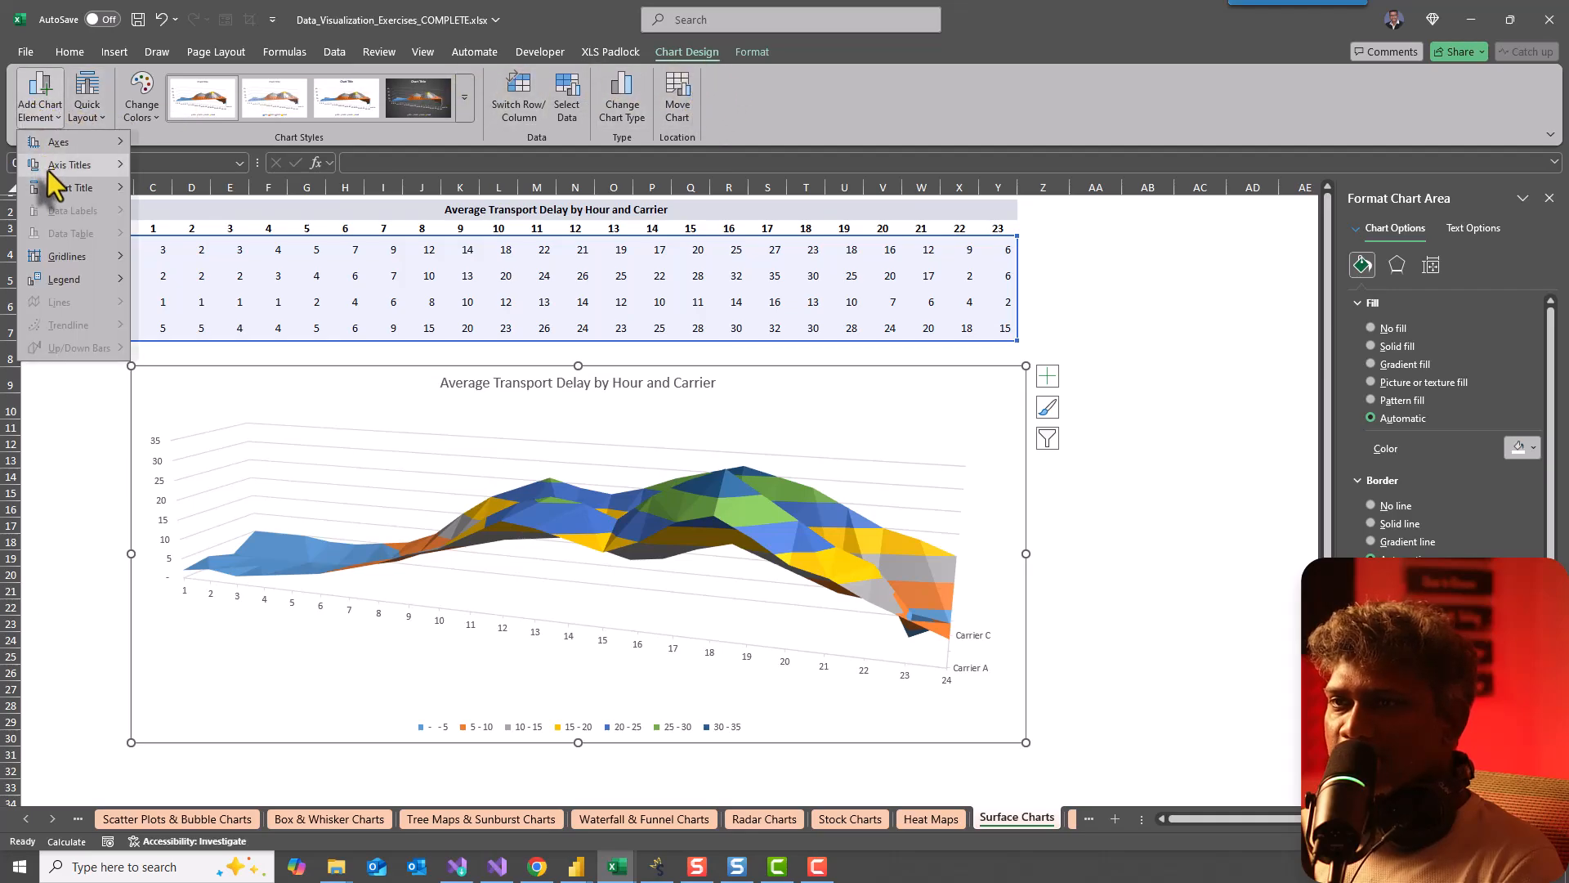
mouse_move(73, 164)
click(221, 168)
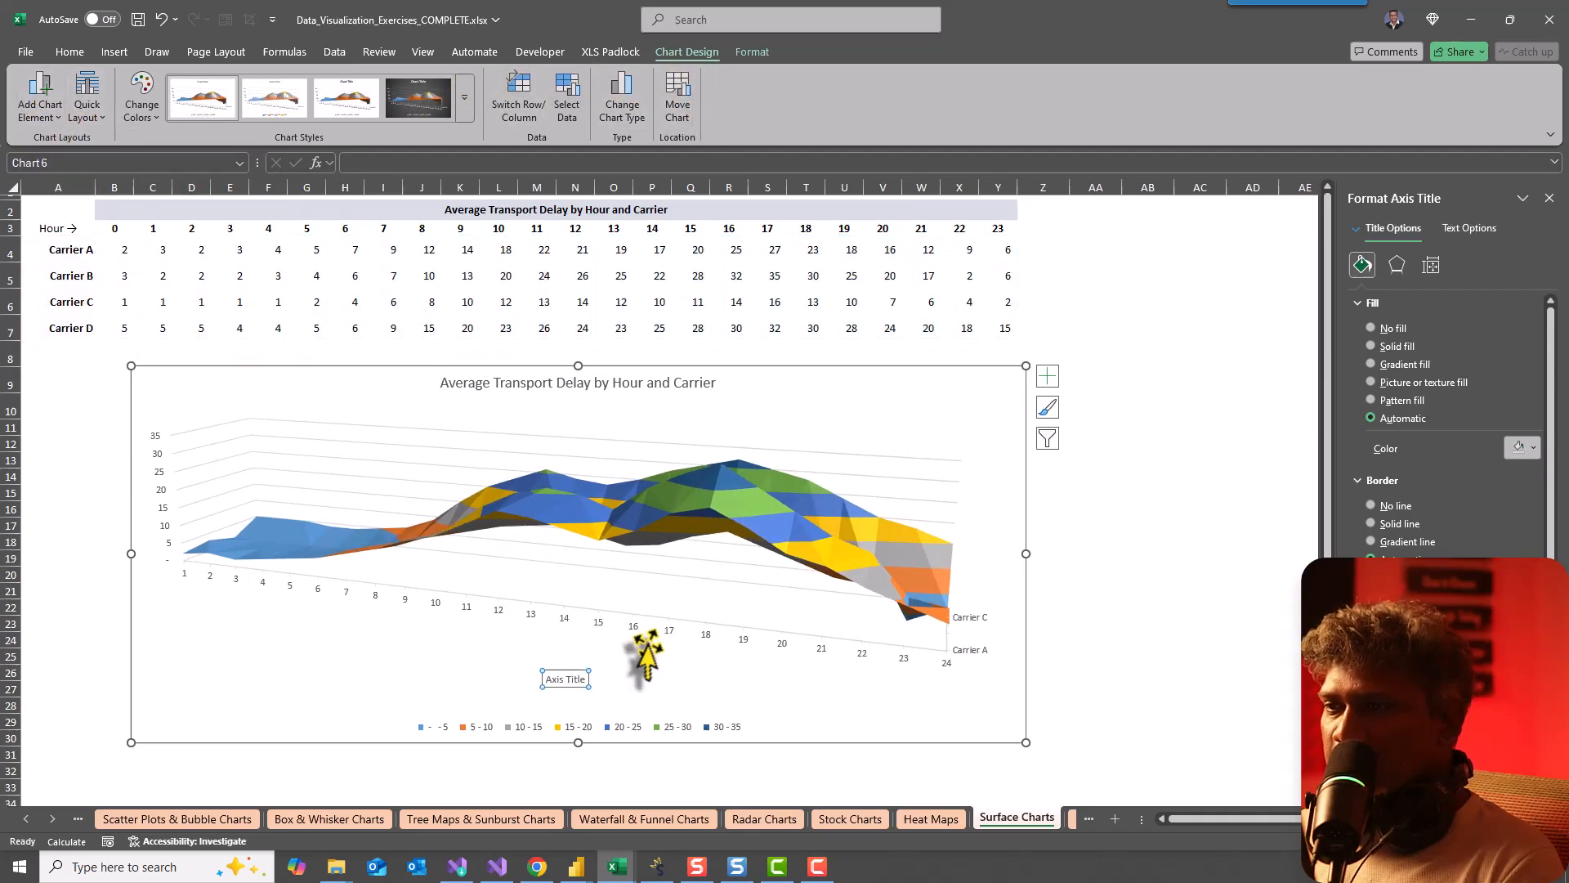
click(557, 682)
double_click(557, 682)
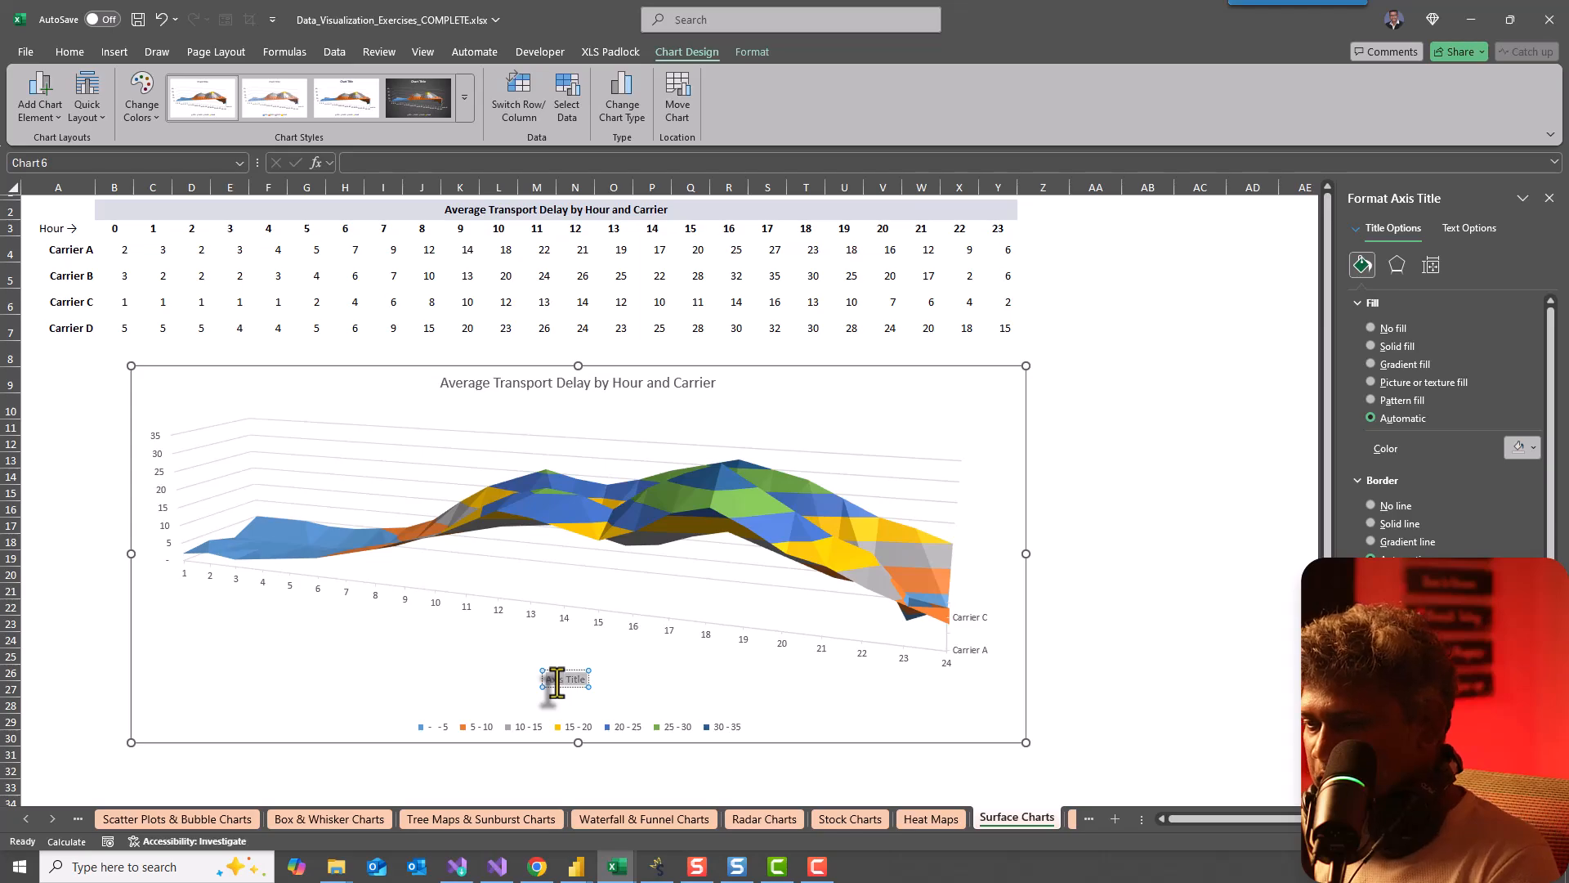
text(Hours of the day ()
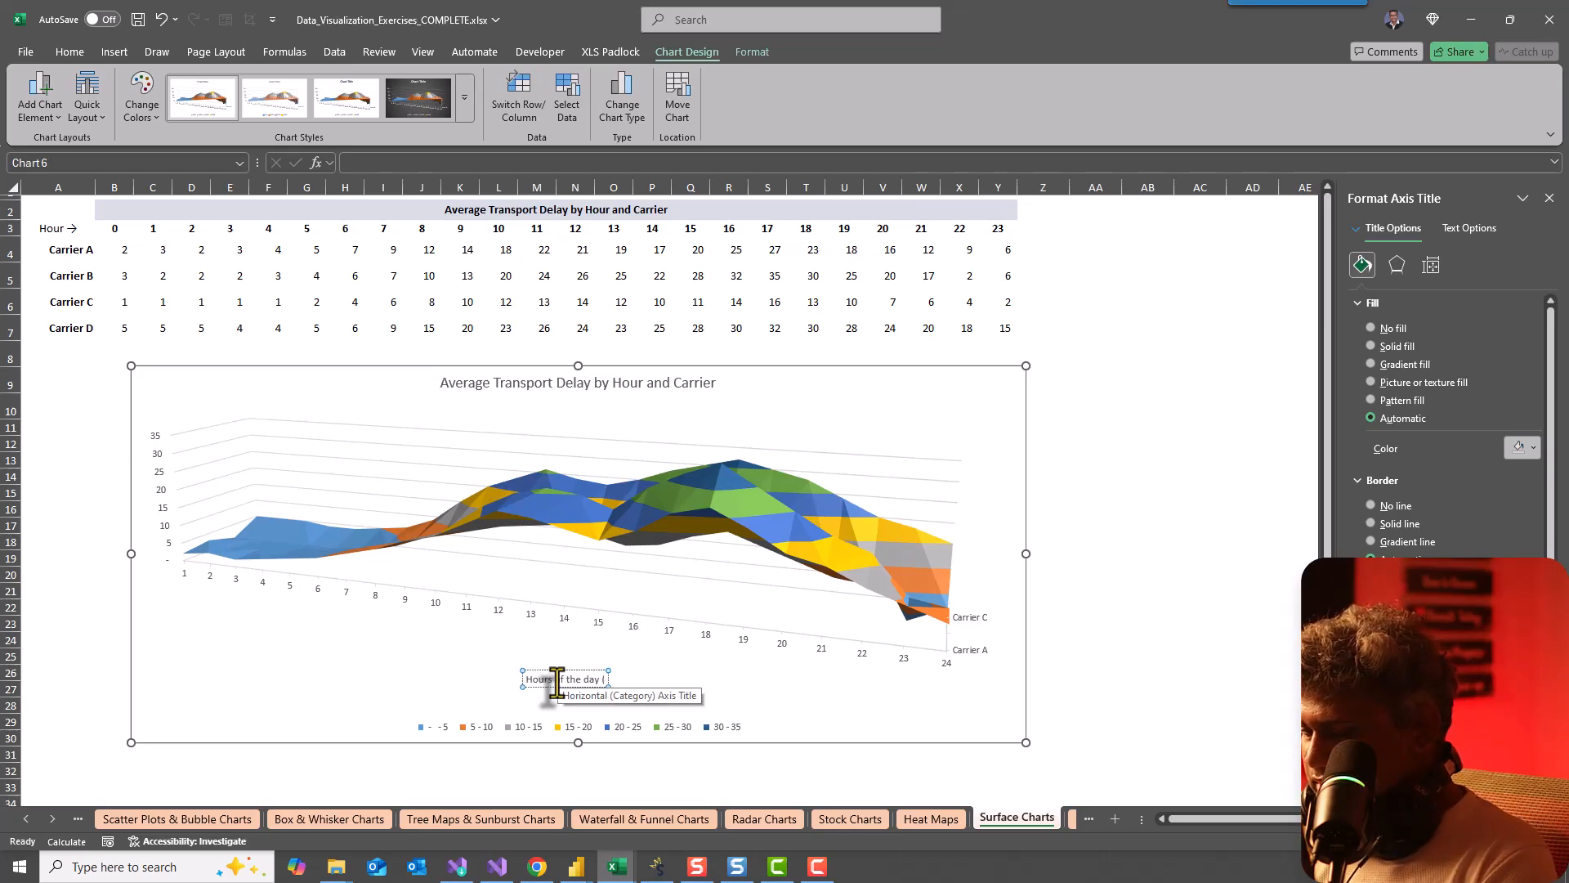
text(0-23))
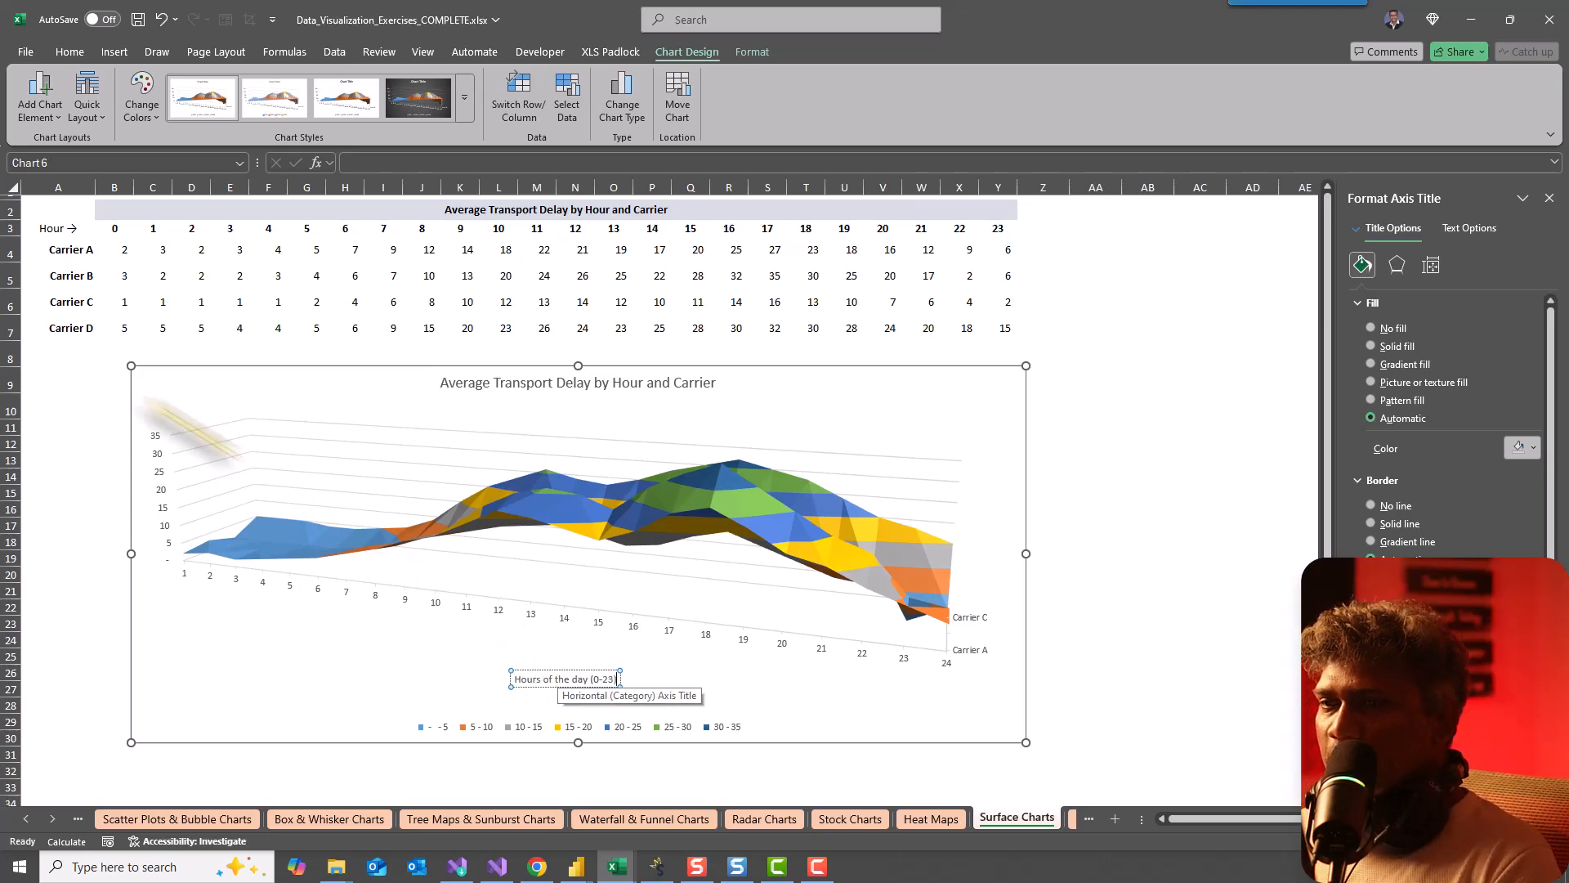
click(151, 397)
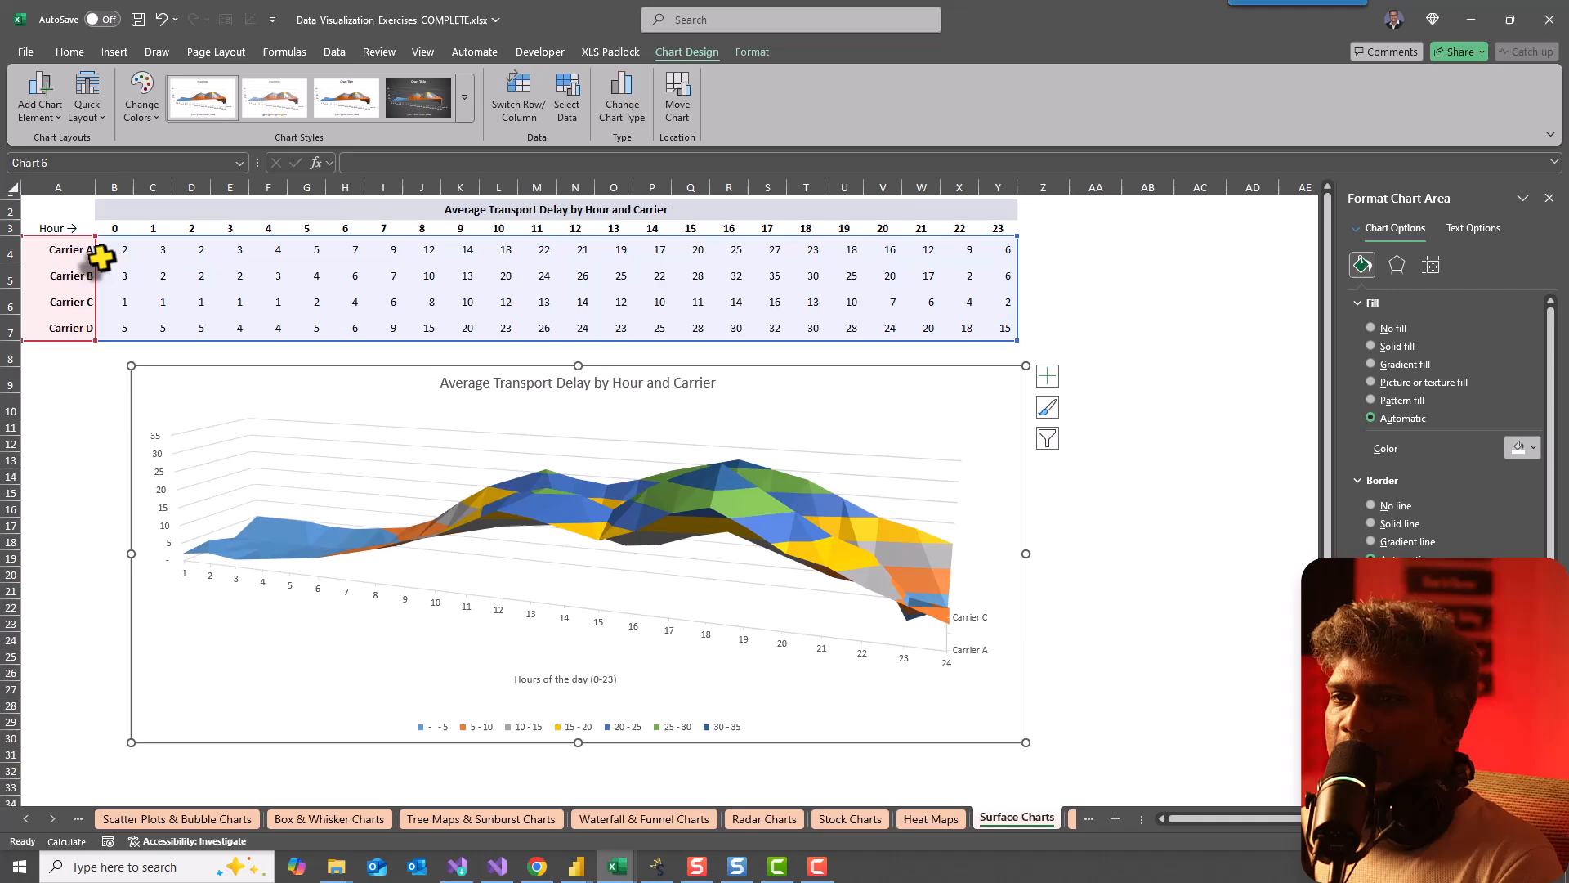
Step: Add a primary vertical axis title reading "Average delay in Minutes"
click(37, 96)
mouse_move(58, 168)
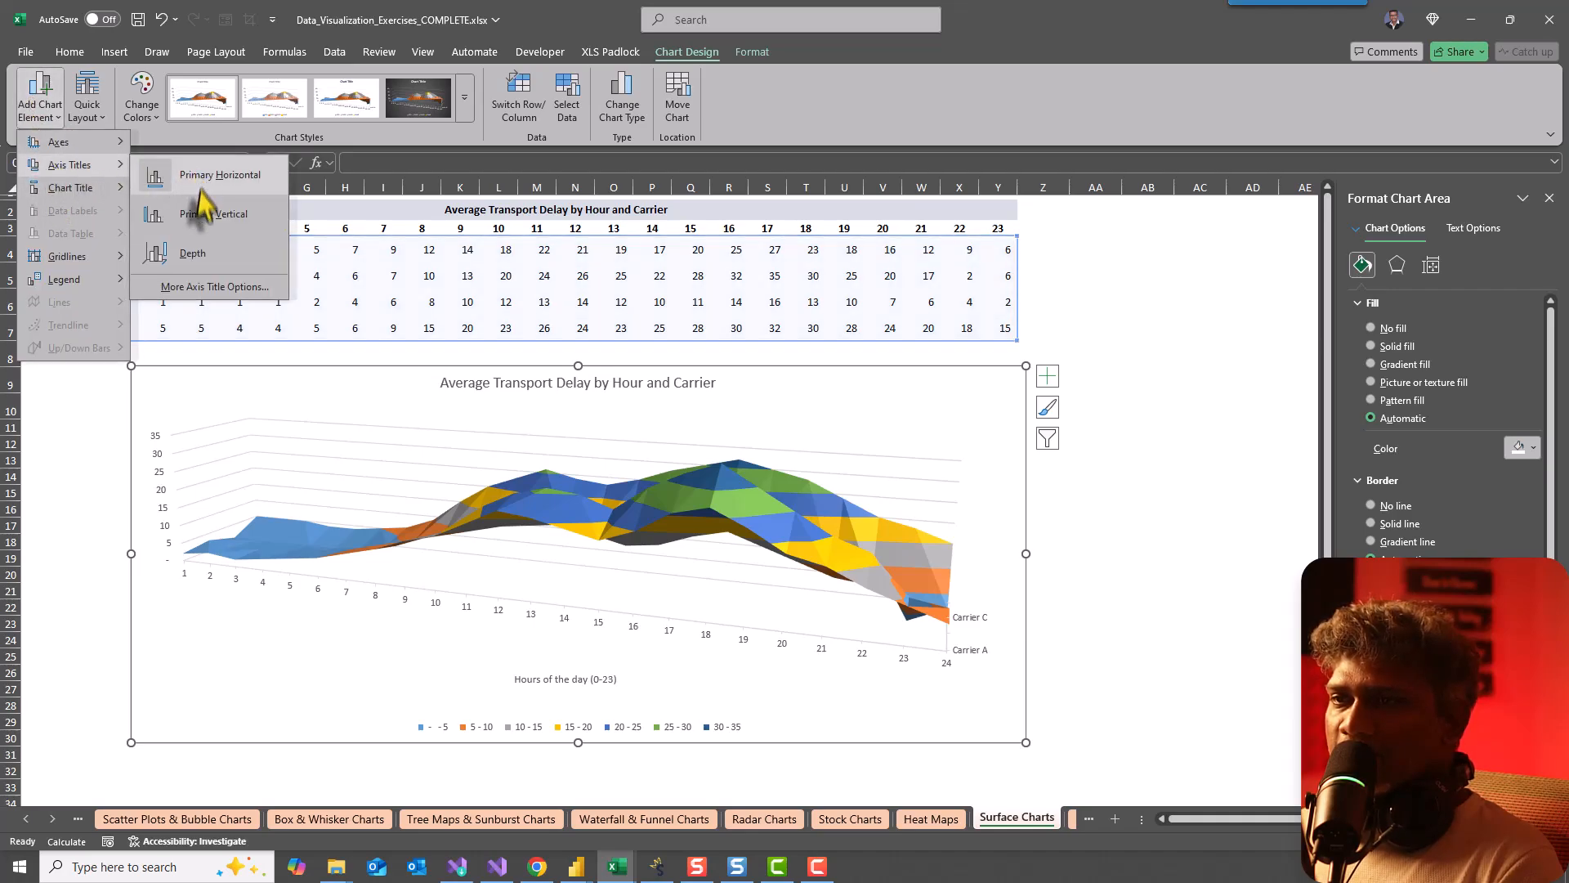
click(199, 224)
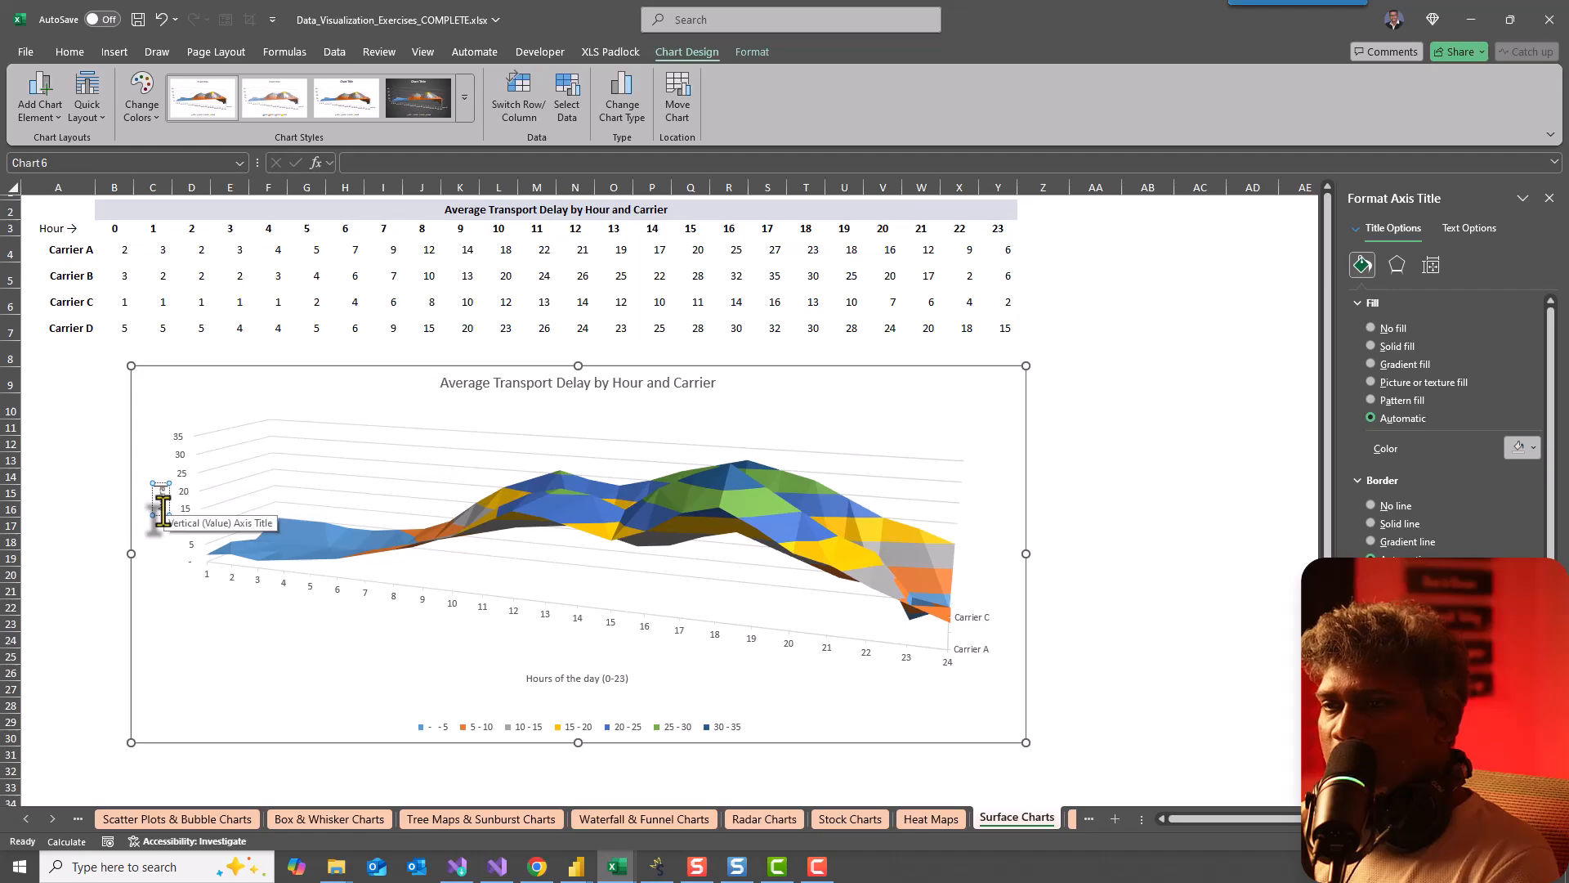
text(in Minutes)
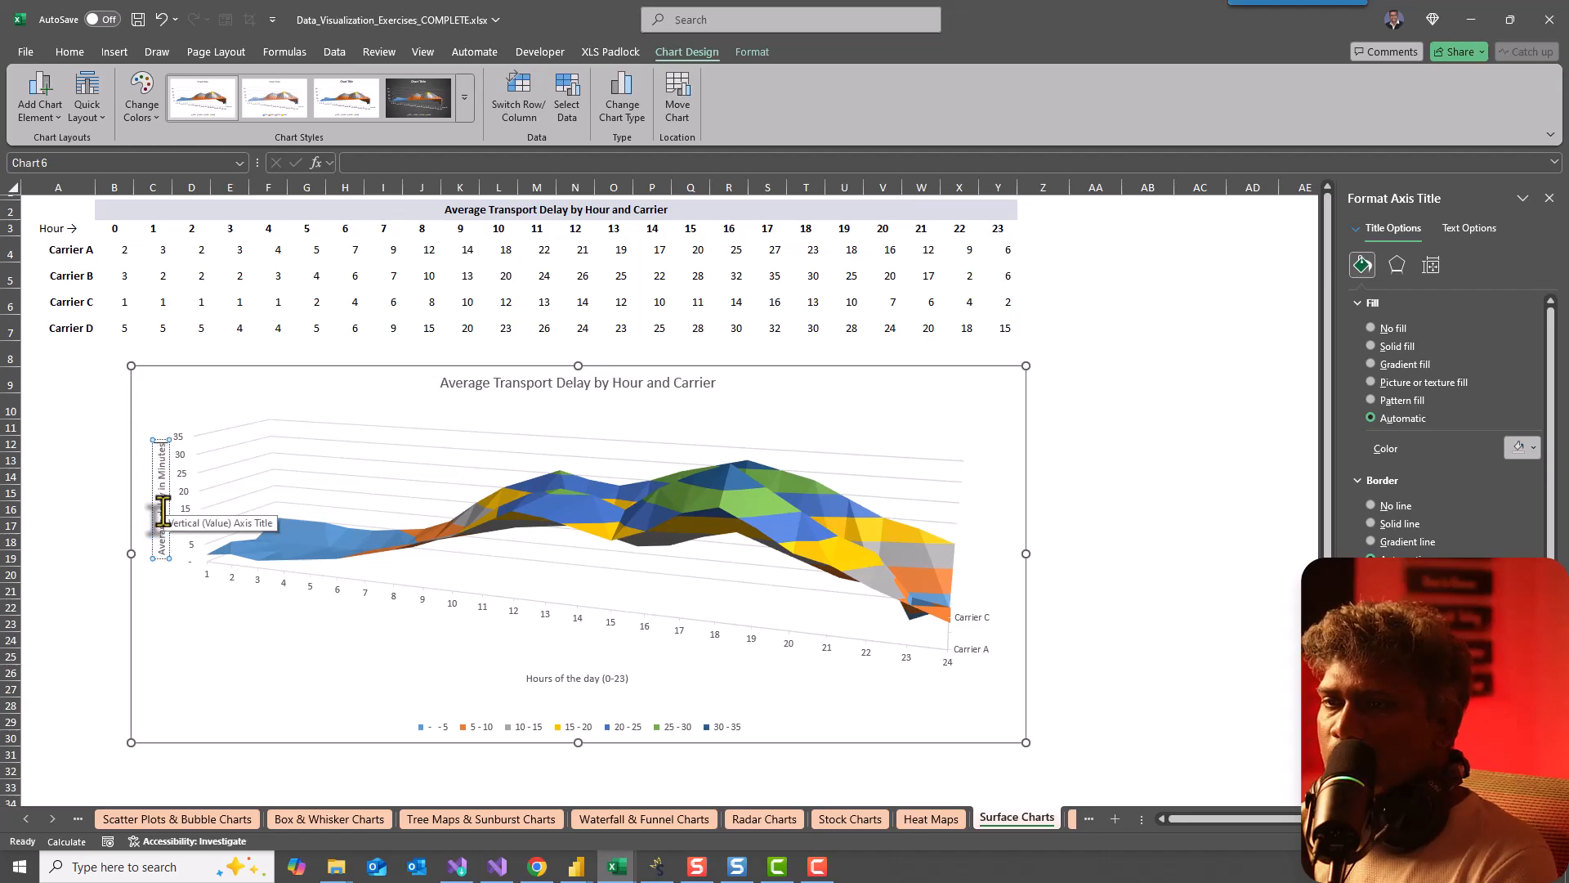
click(86, 407)
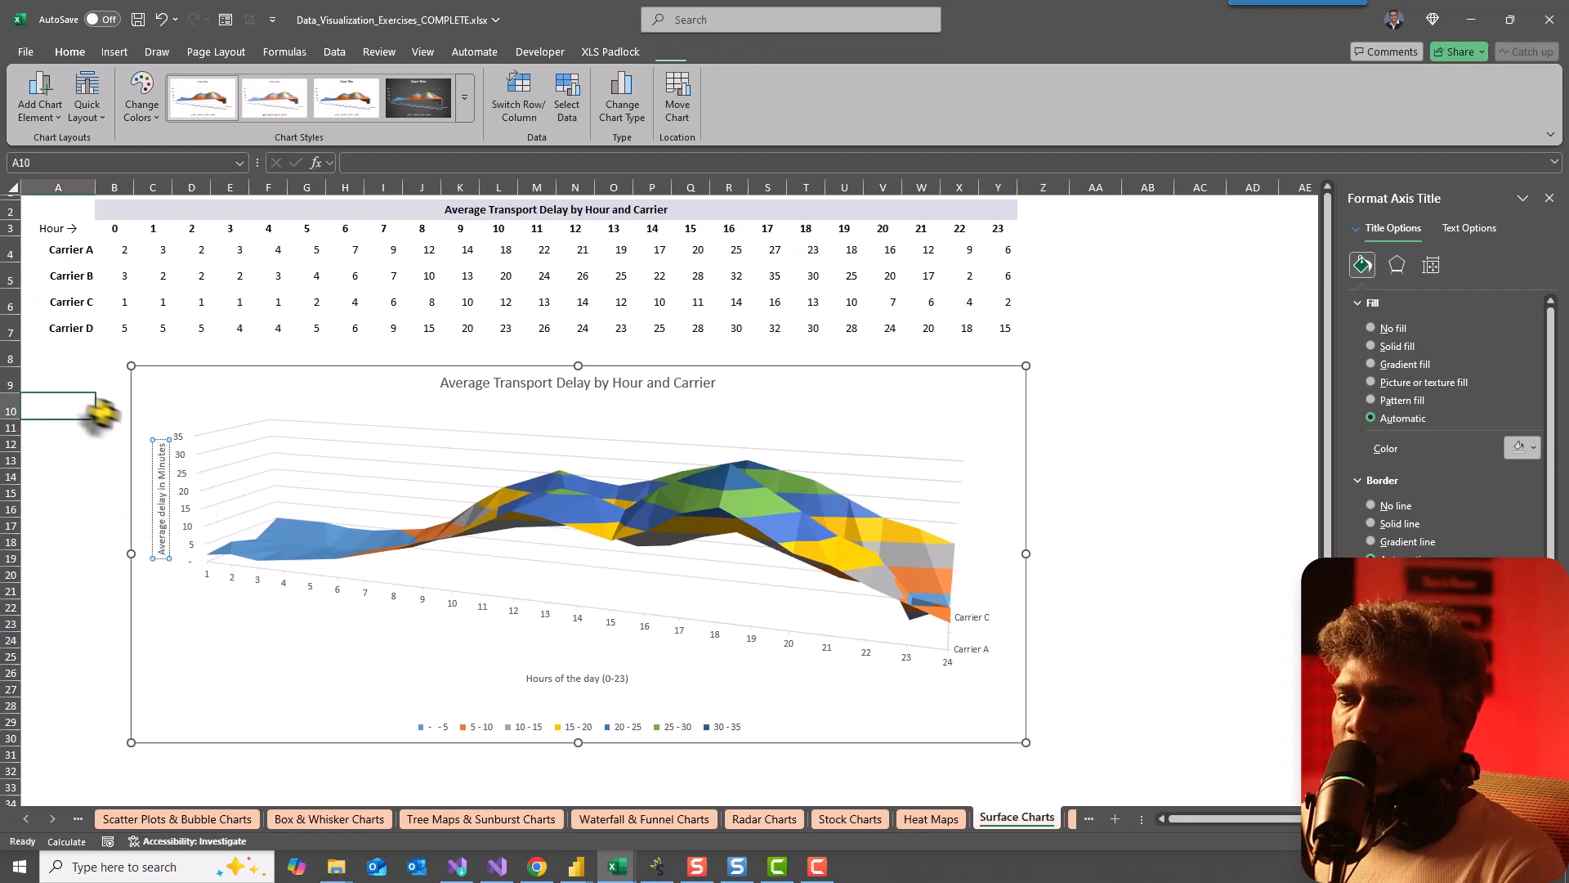
Step: Set the chart's 3-D Y rotation to 20°
click(973, 631)
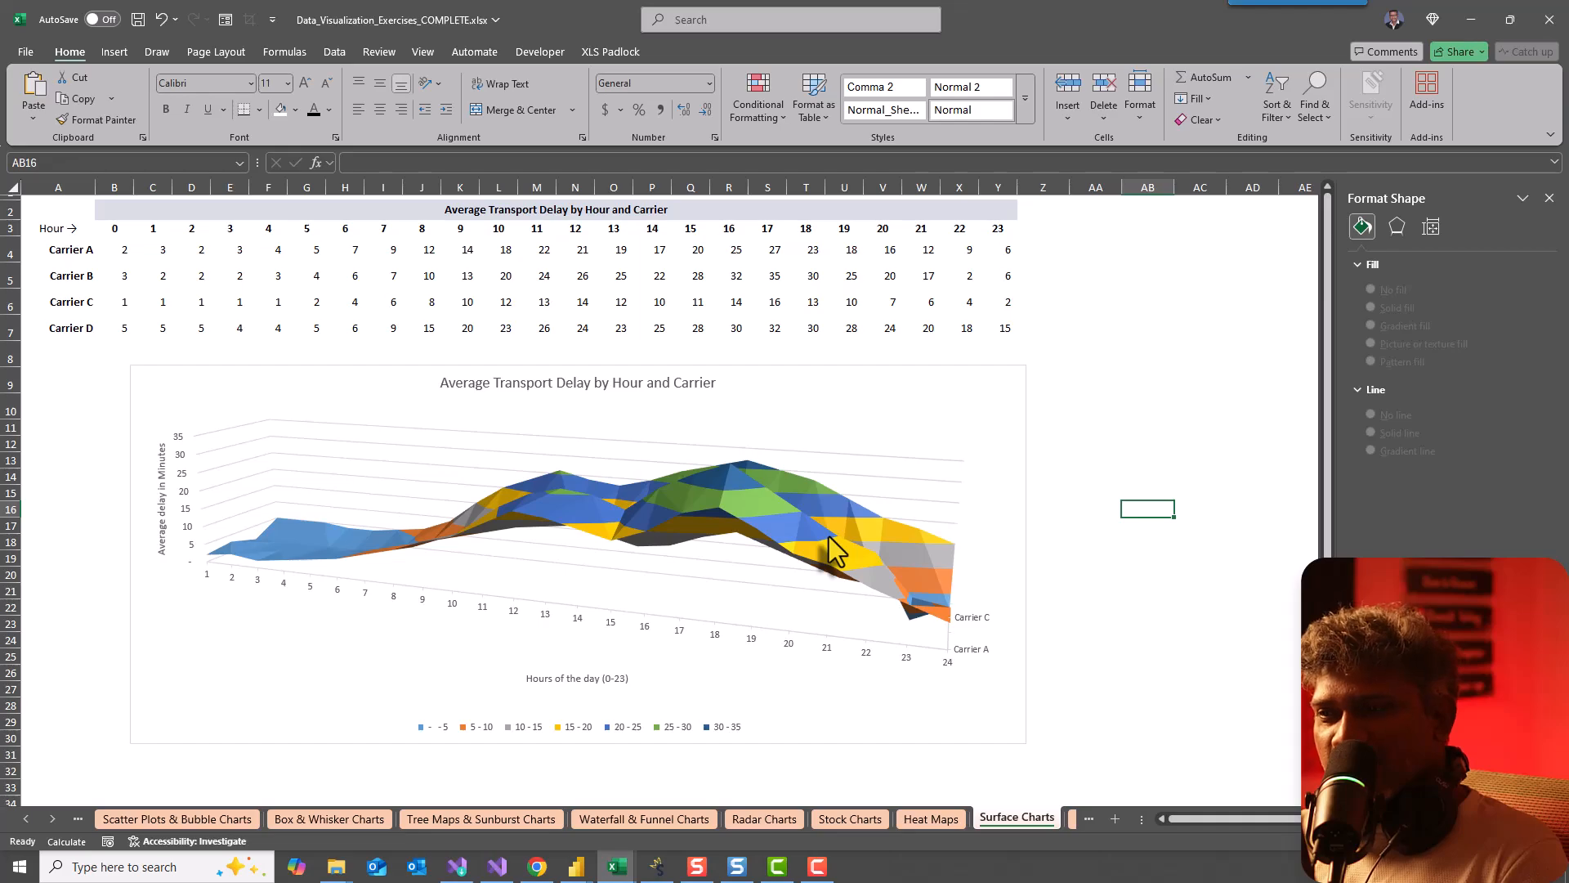
click(842, 476)
click(736, 504)
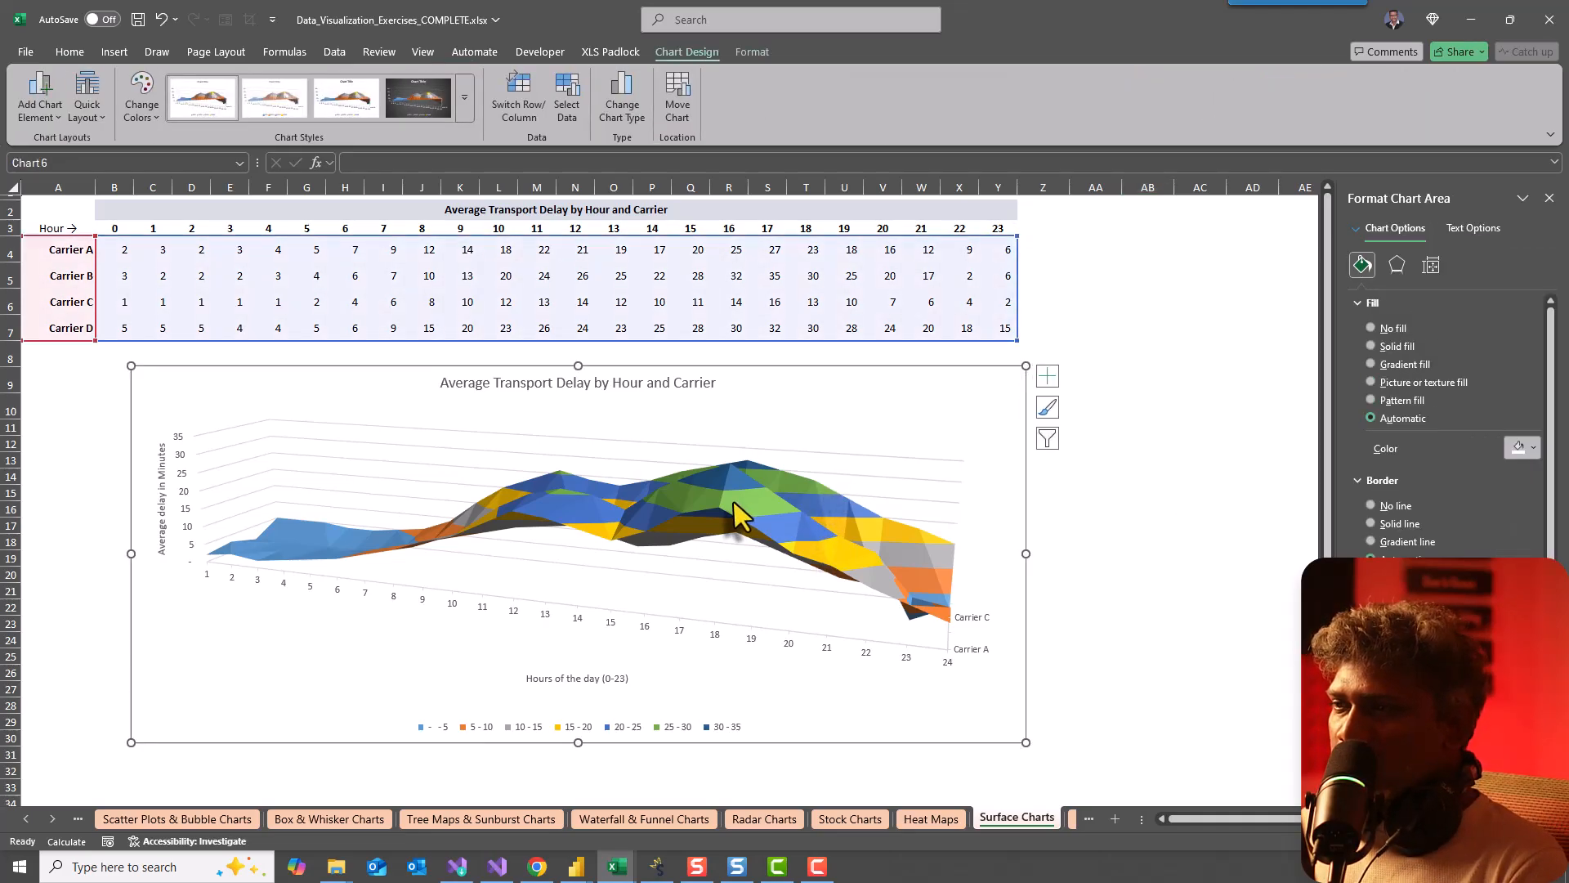
click(1397, 264)
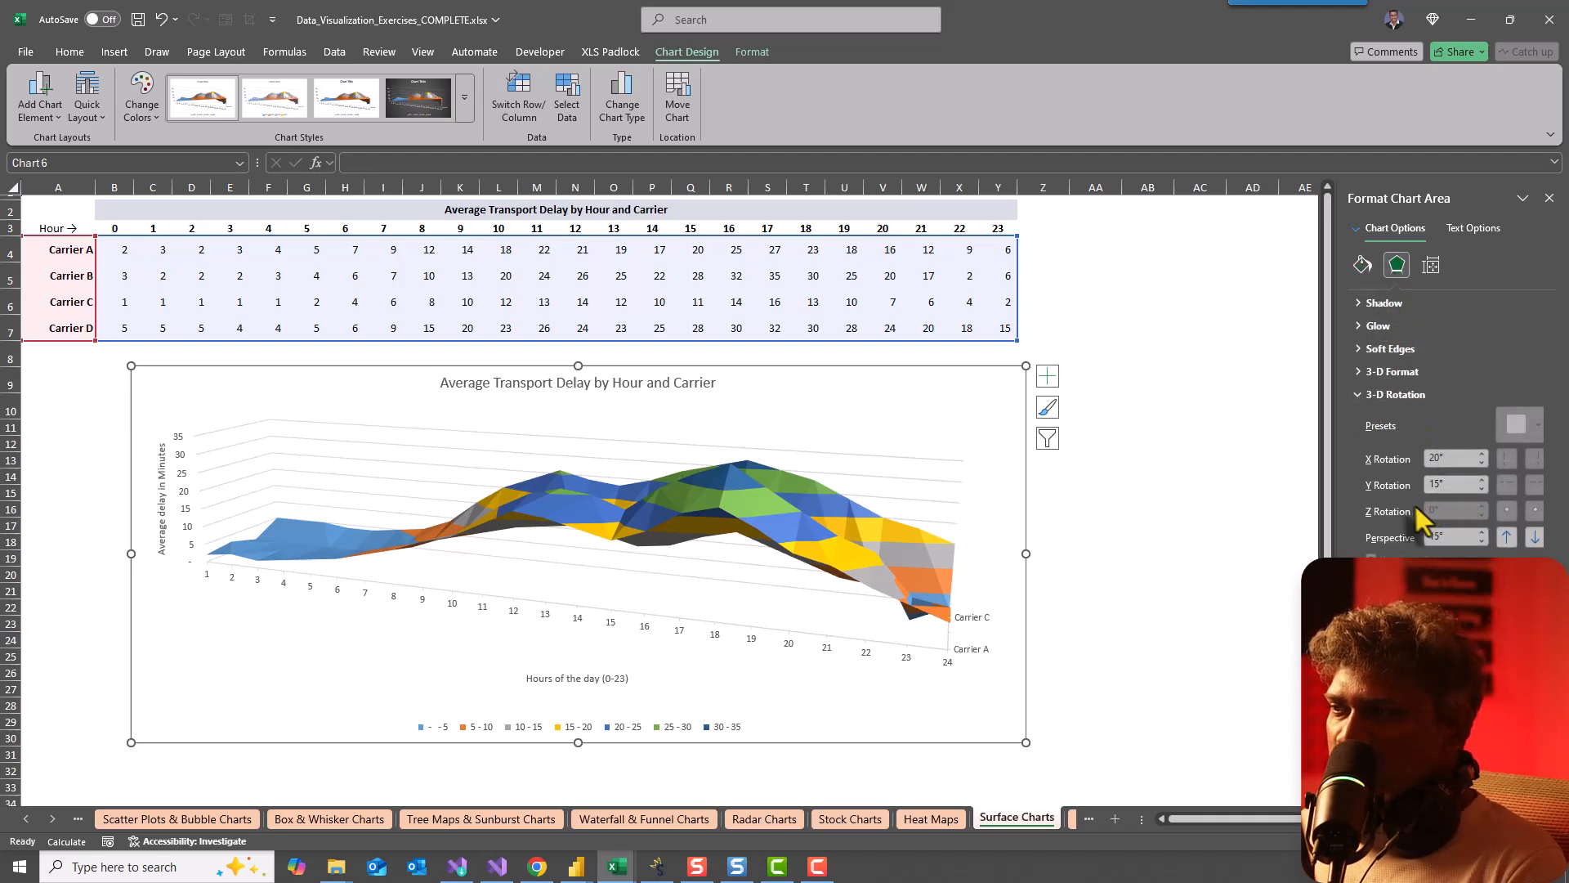
click(1480, 480)
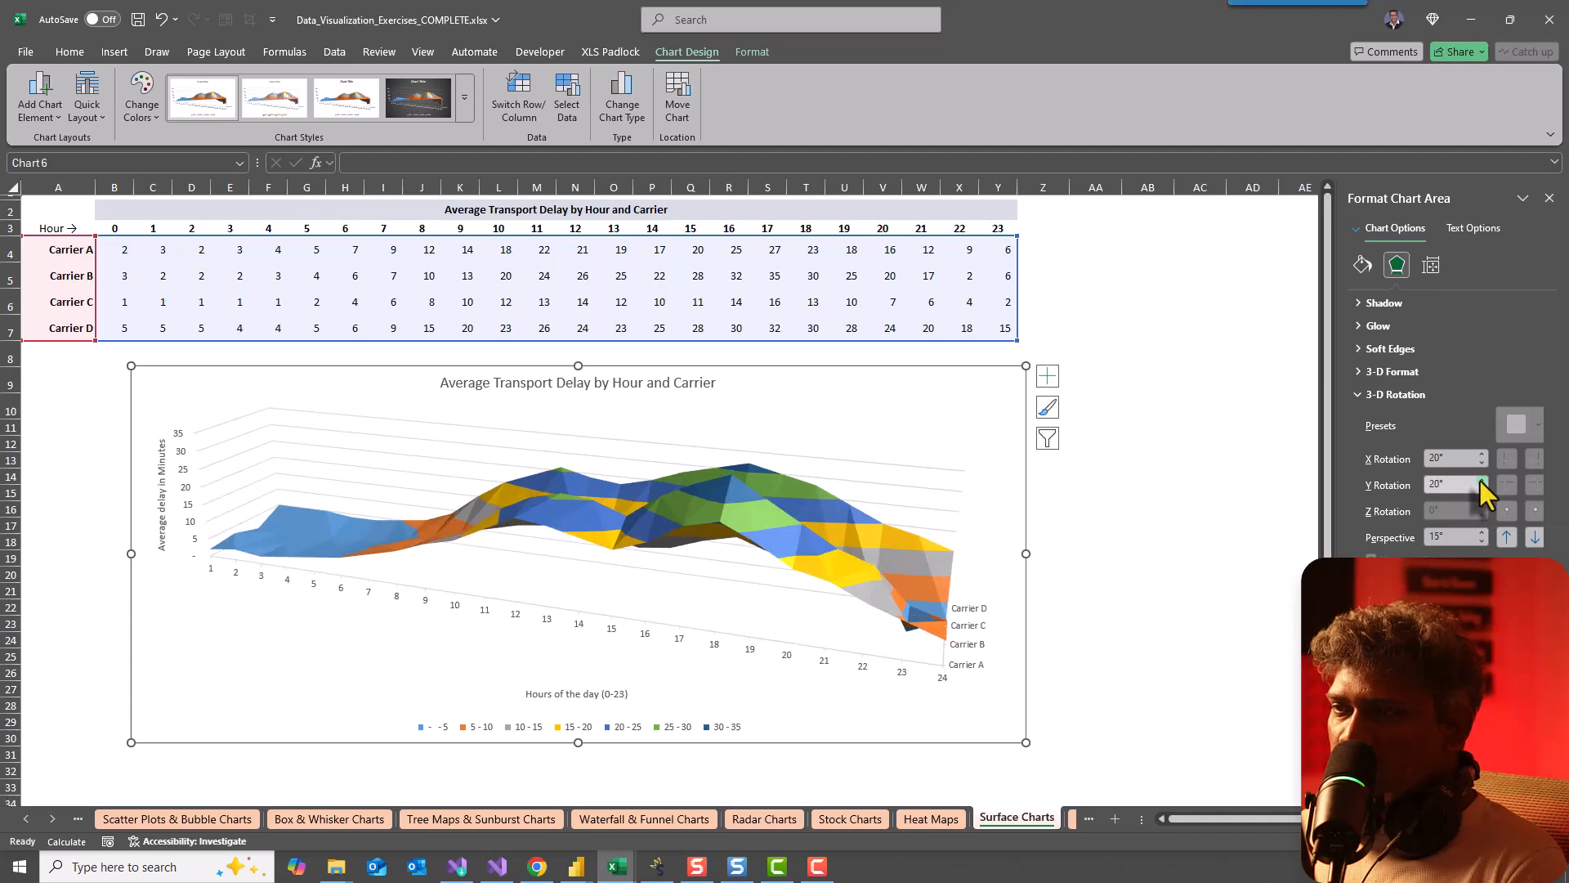
click(1480, 488)
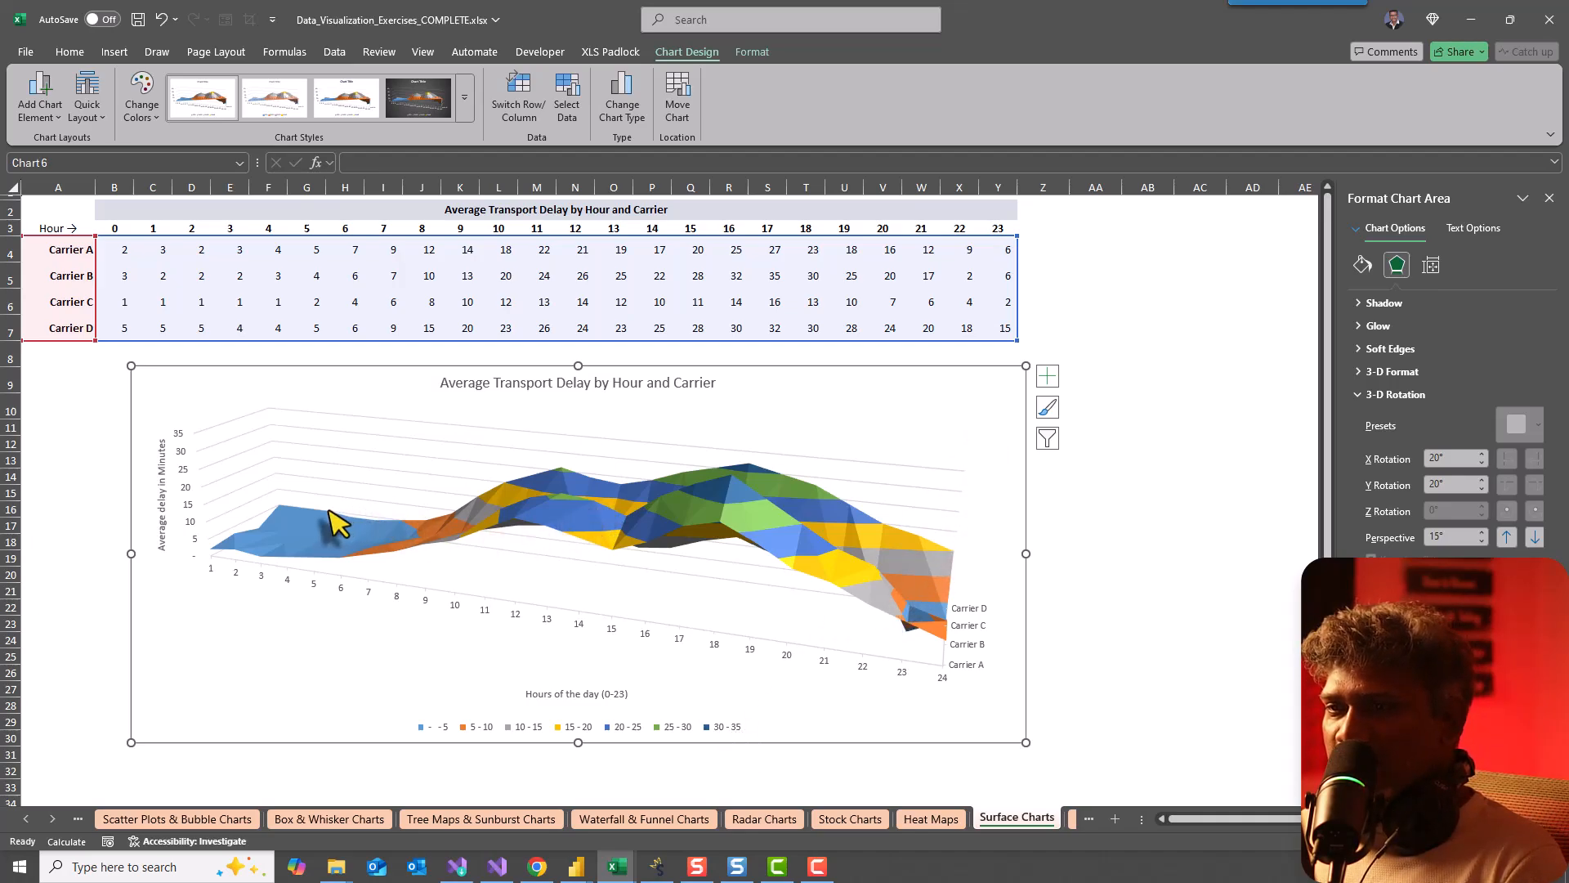
Step: Fill the chart's 30-35 band with solid red
click(721, 727)
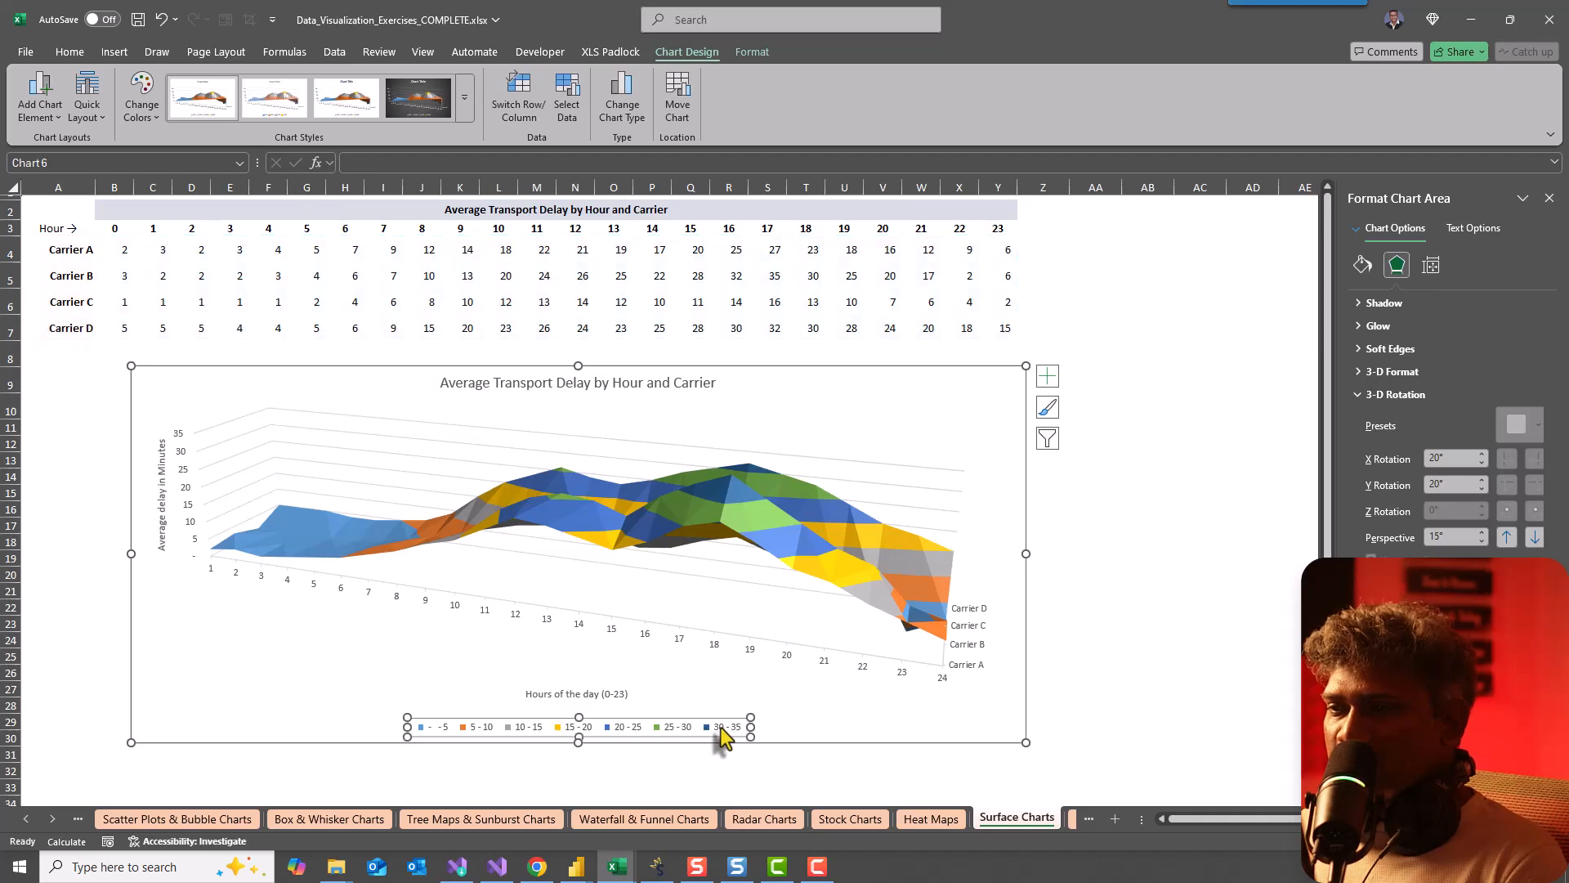
click(721, 728)
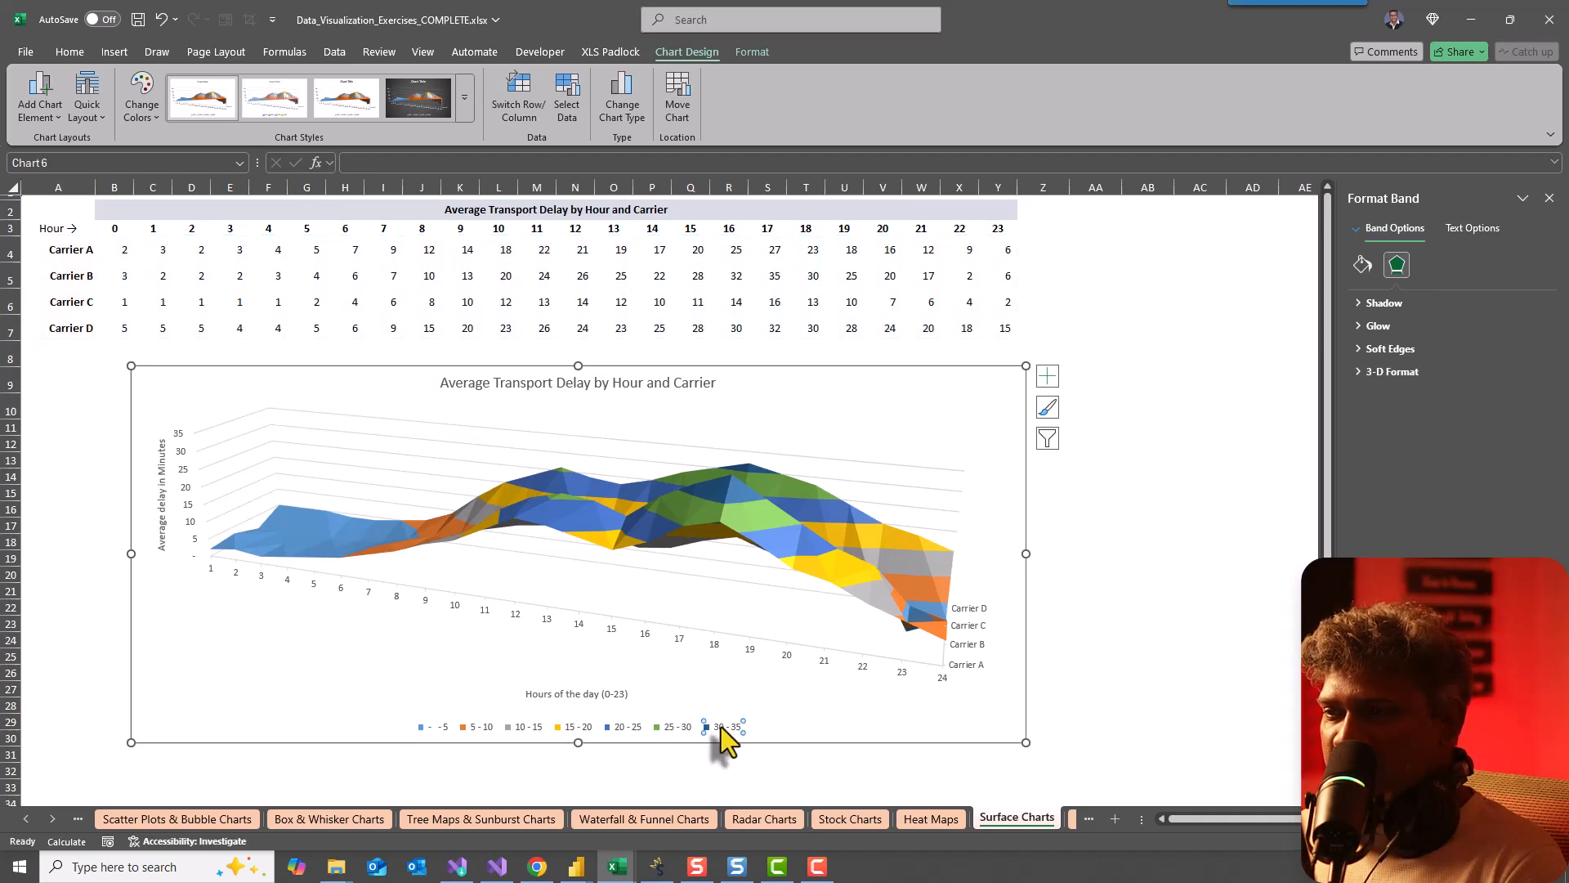
click(1361, 262)
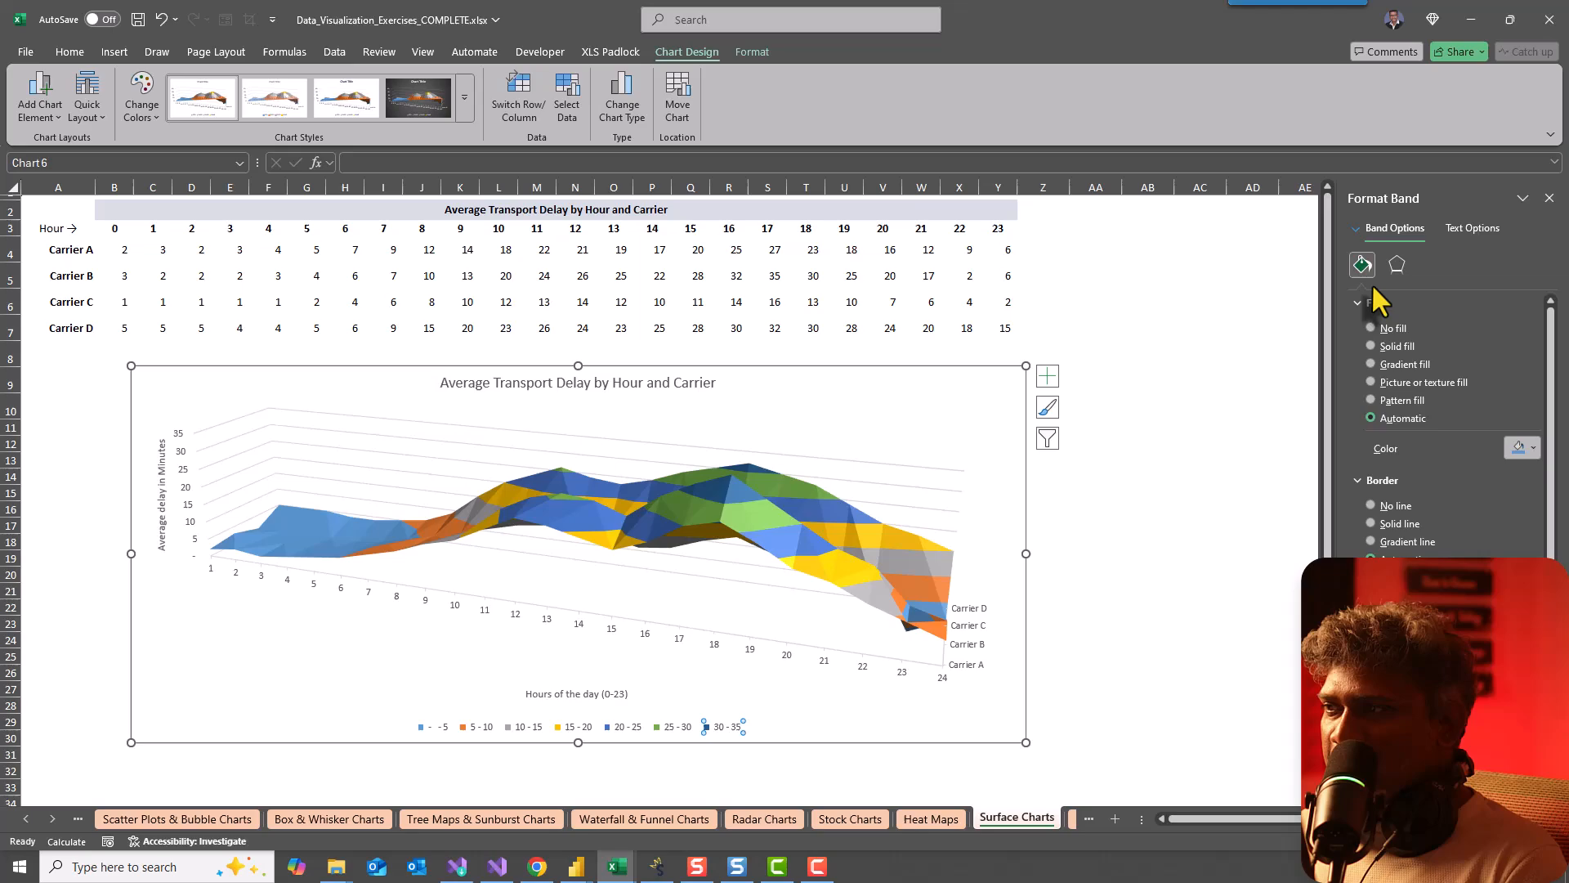
click(1387, 350)
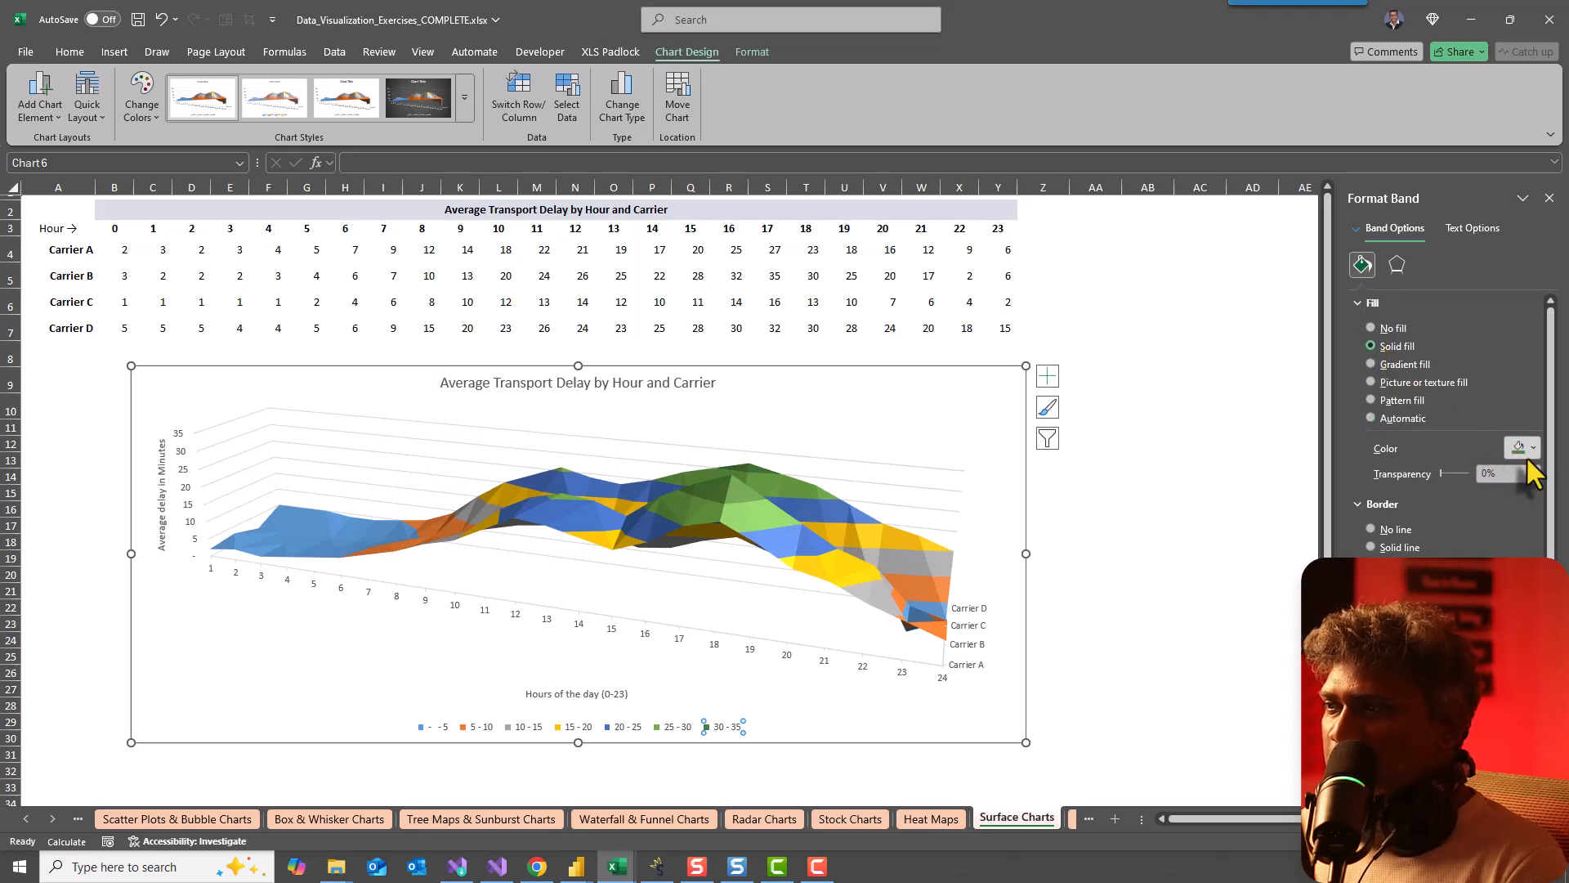
click(1532, 448)
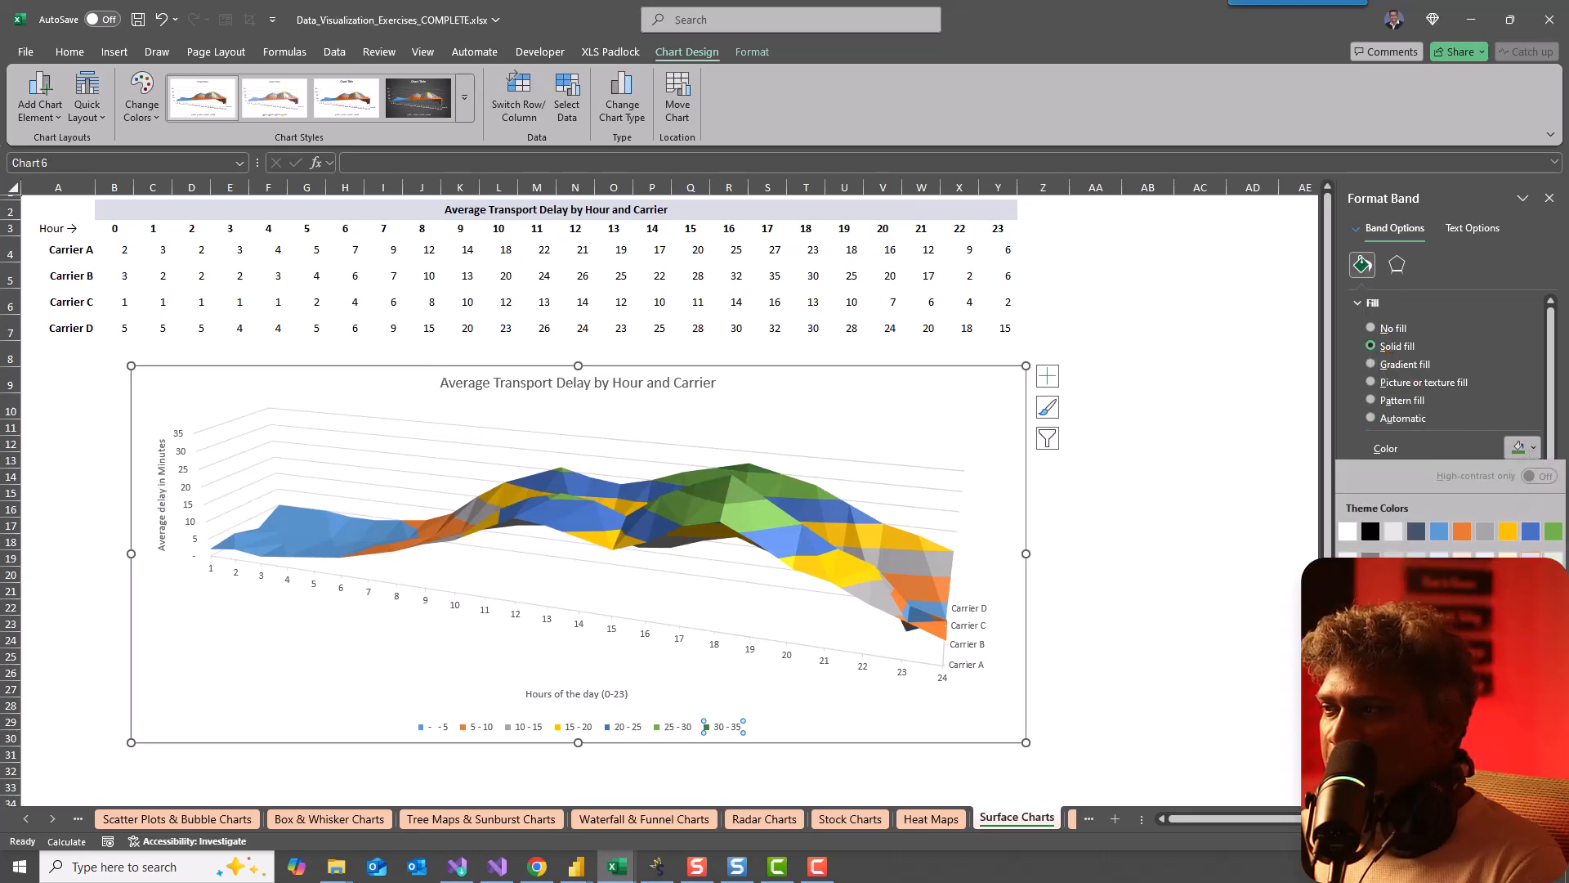
click(1371, 688)
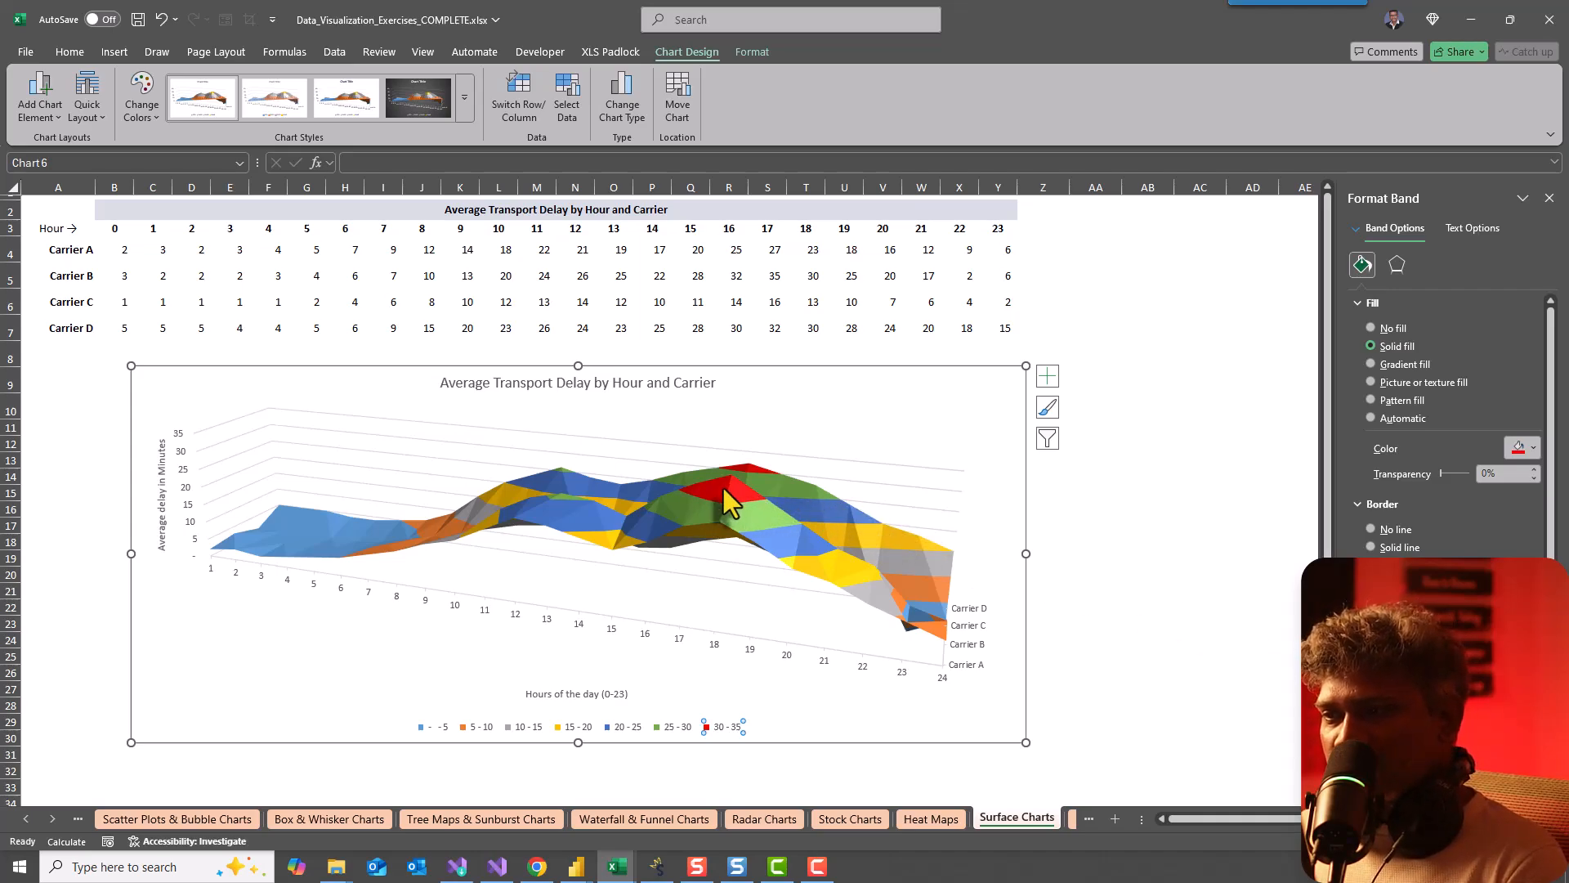
Step: Give the 25-30 band a solid fill in a lighter red than the 30-35 band
click(674, 729)
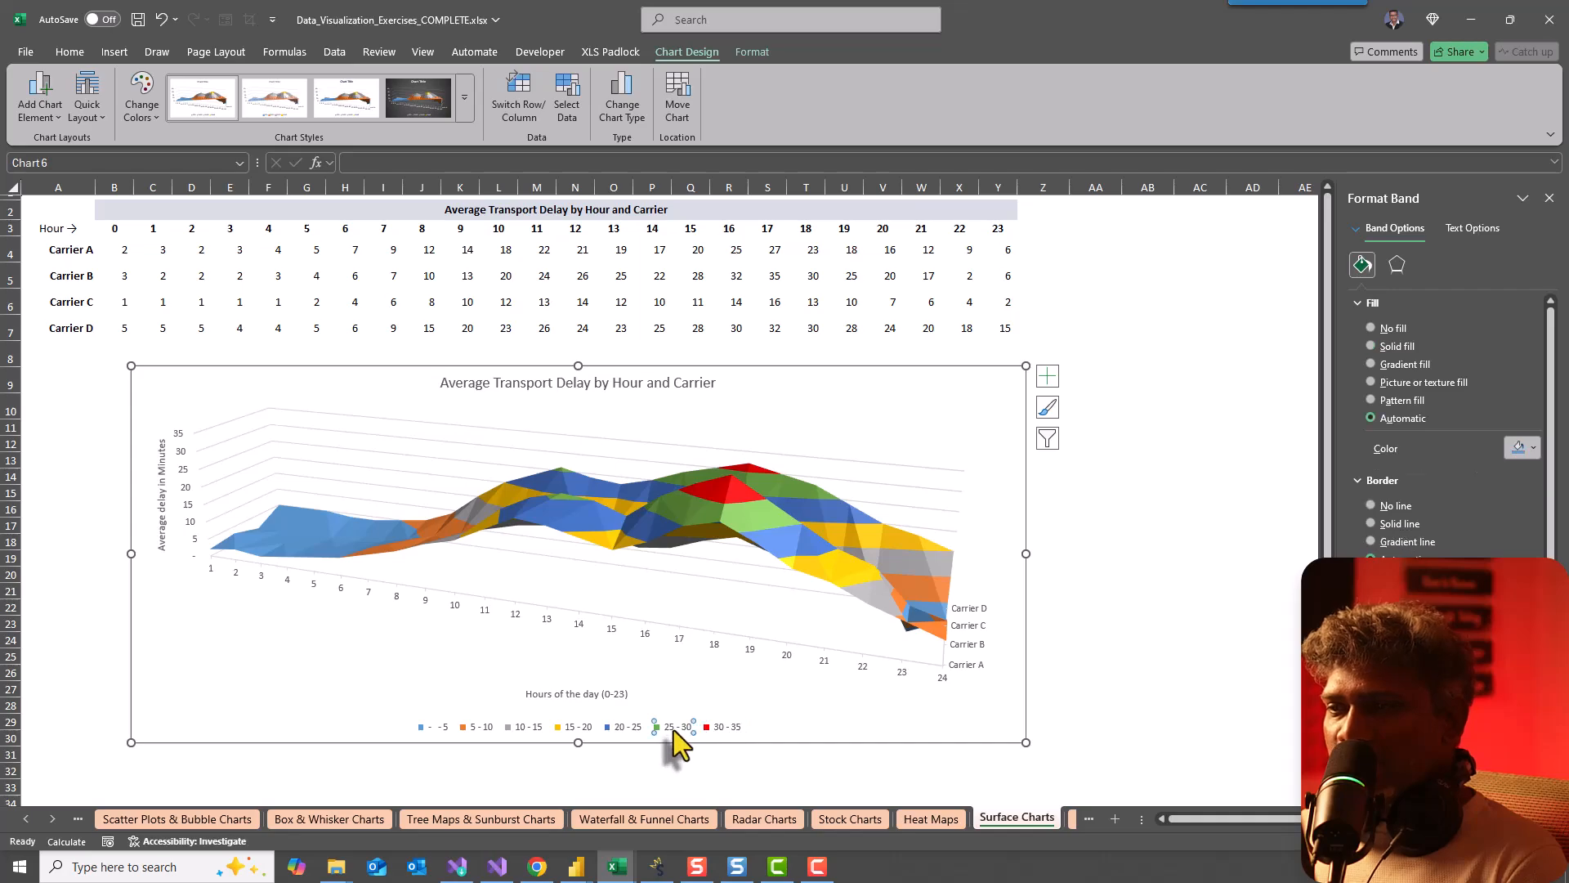
click(1390, 346)
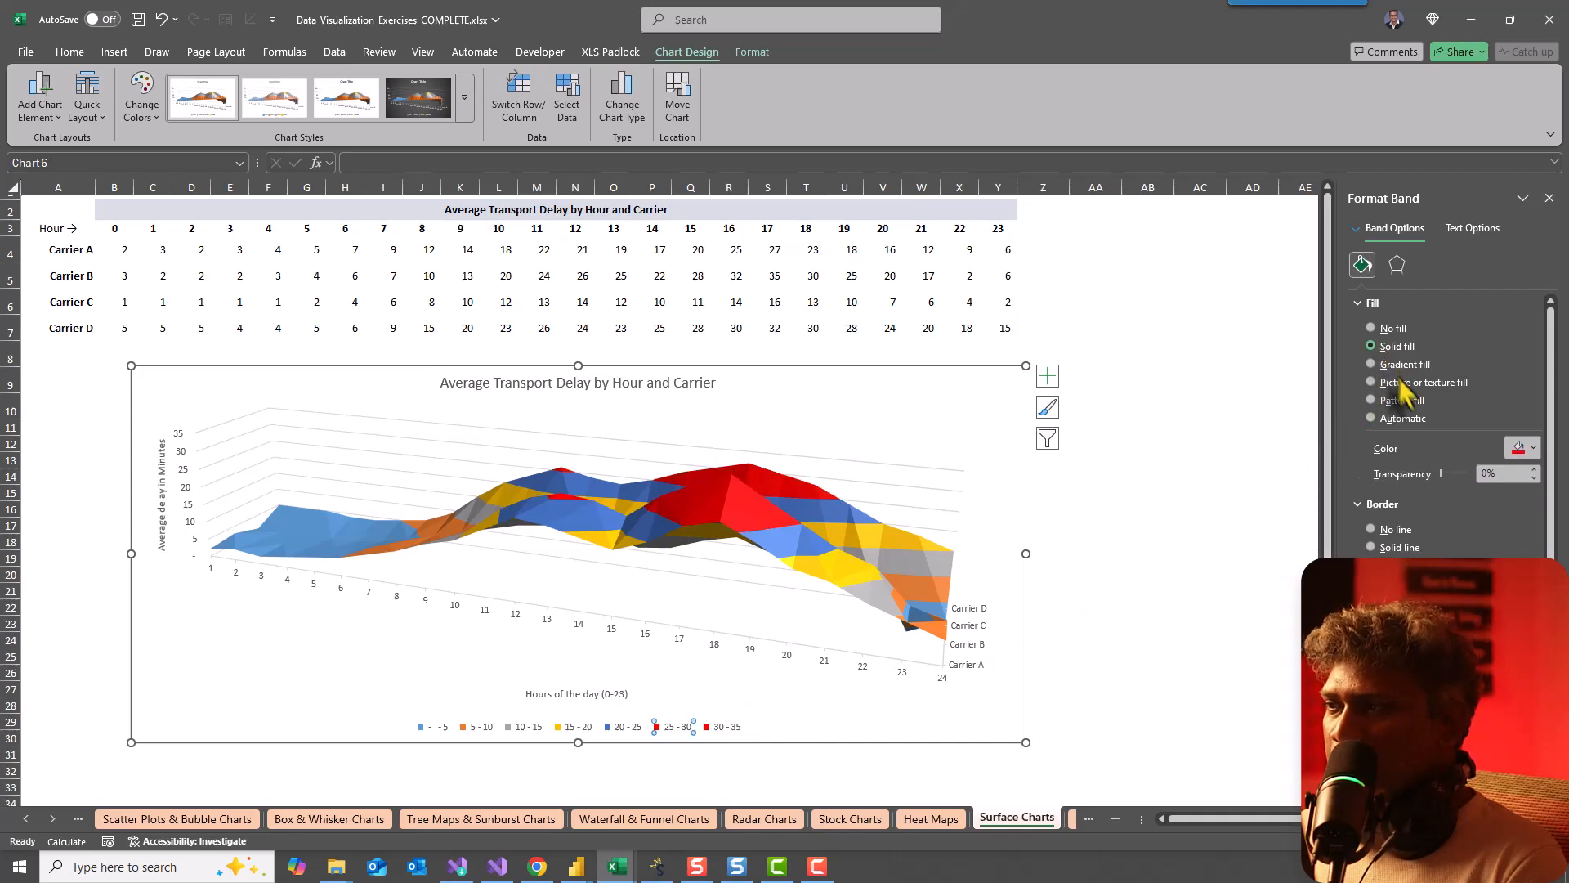
click(1522, 448)
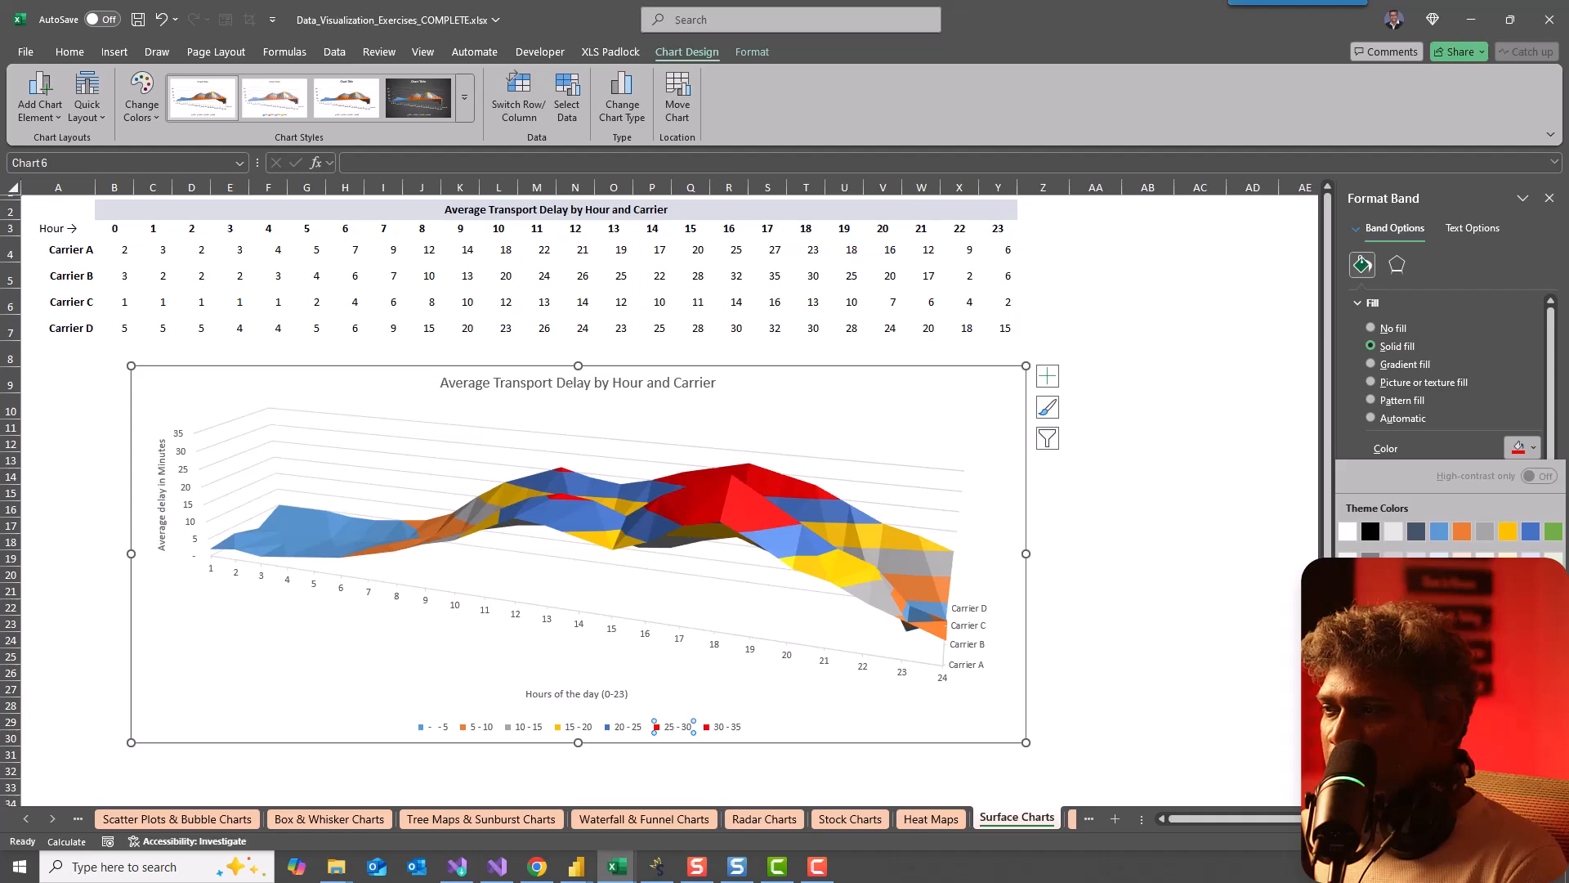
click(1371, 732)
Step: Give the 20-25 band a solid fill in a very dark, brownish gold
click(625, 727)
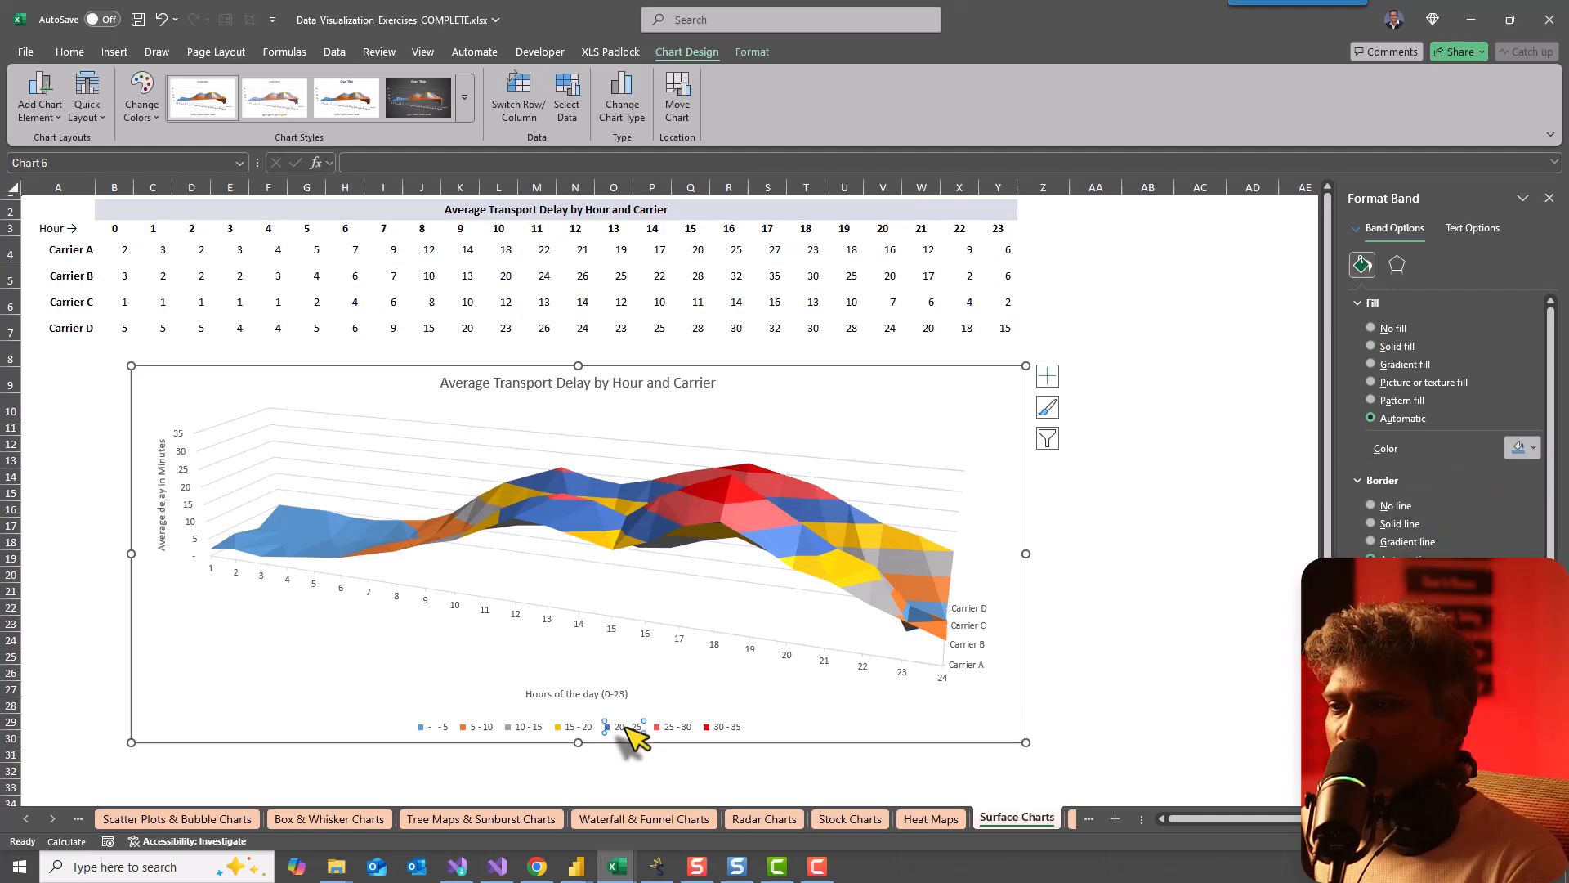
click(1373, 346)
click(1524, 448)
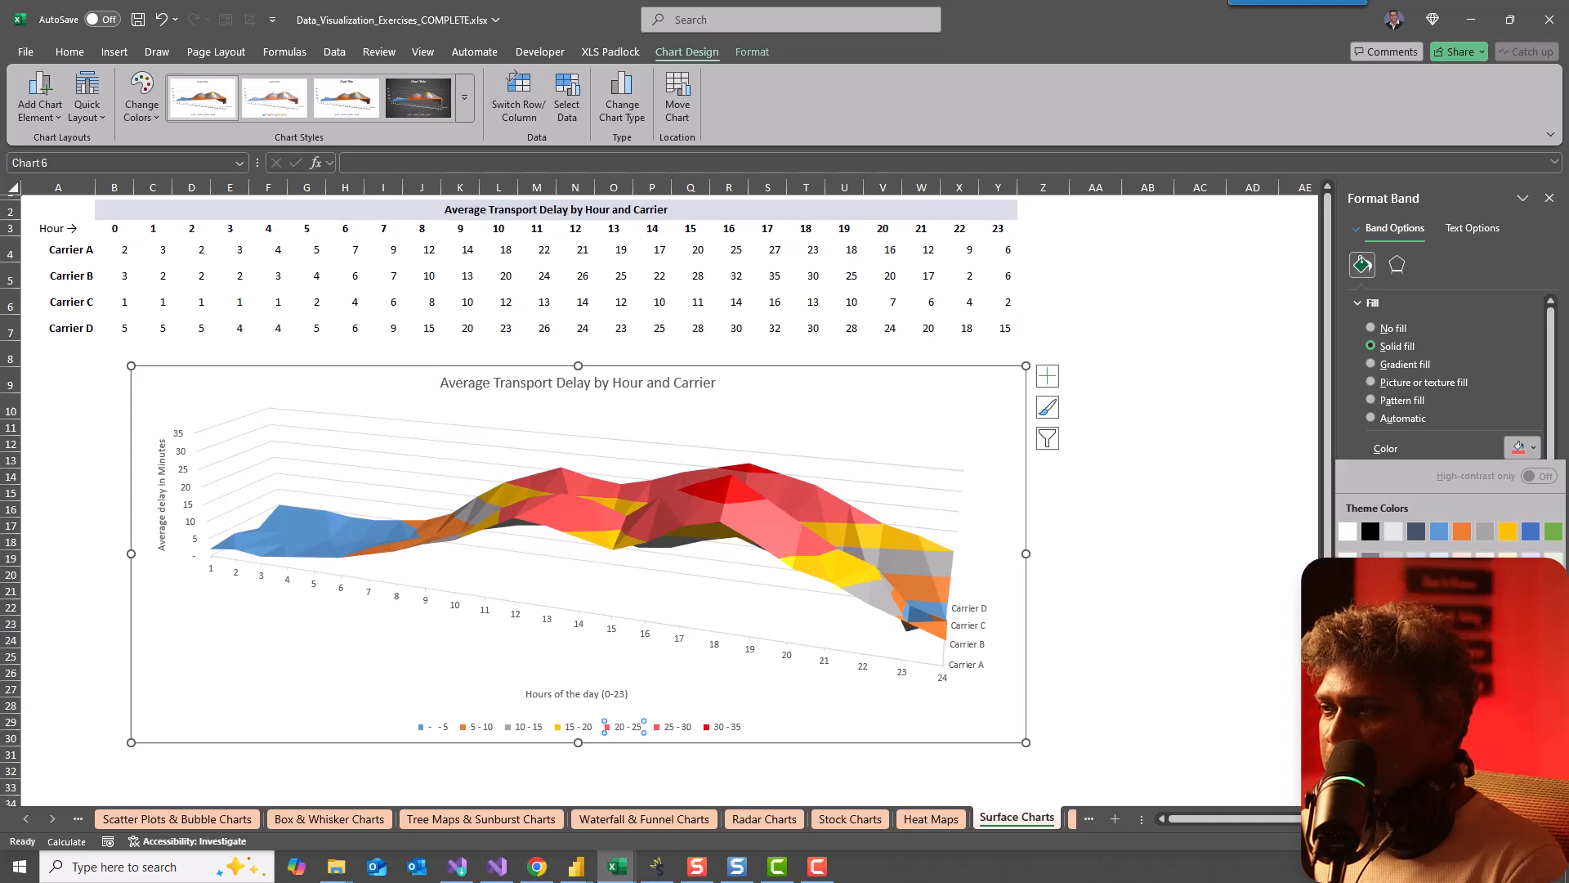
click(1508, 640)
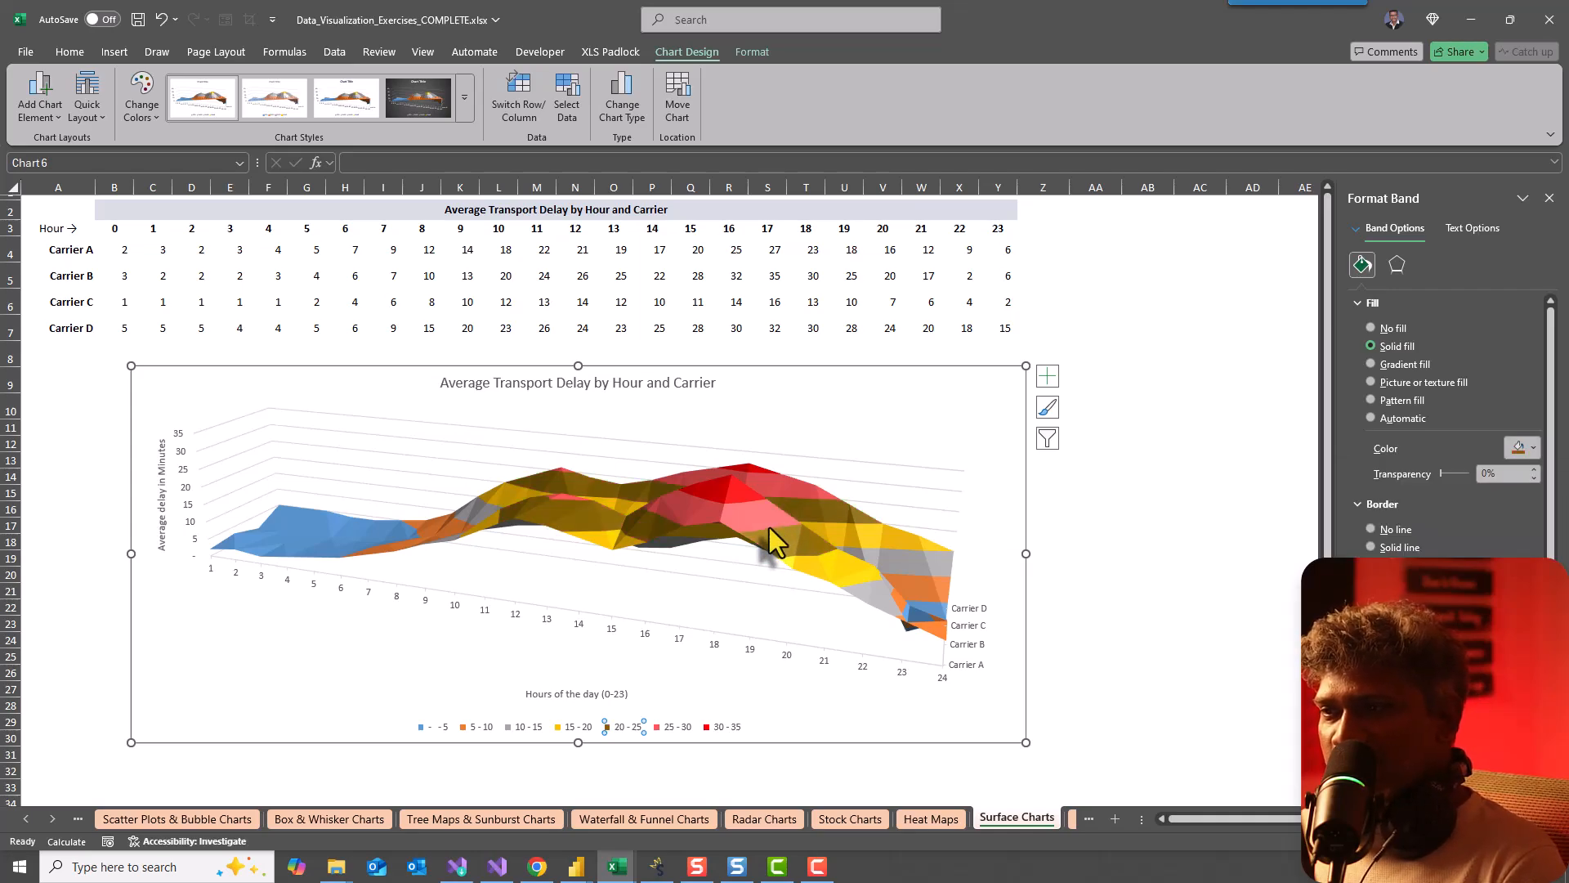
Step: Give the 15-20 band a solid dark gold fill, a shade lighter than the 20-25 band
click(559, 727)
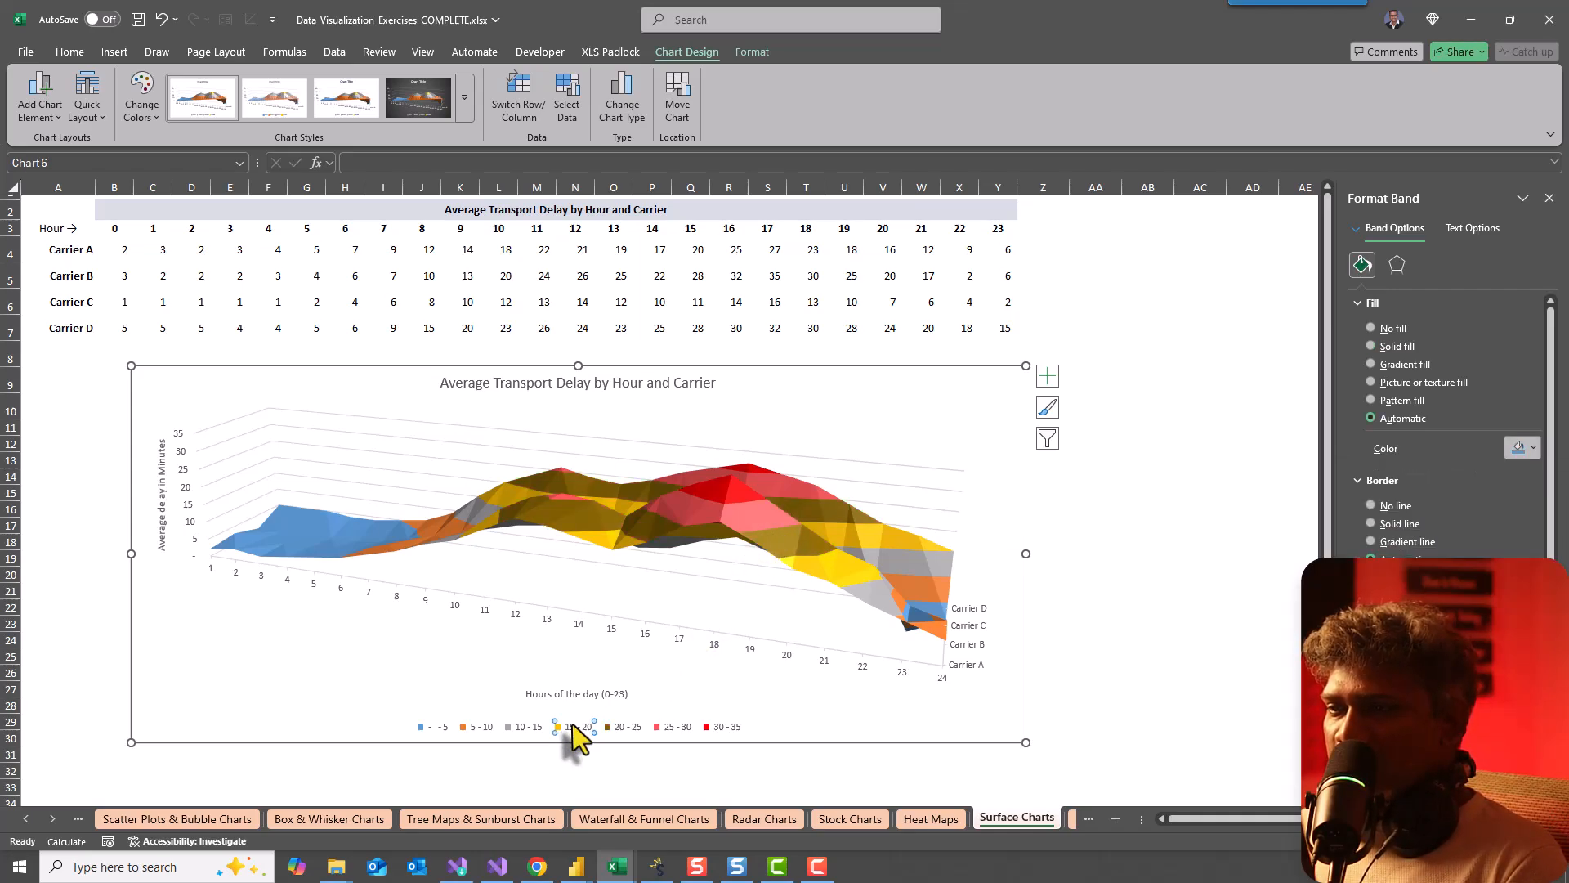
click(1401, 345)
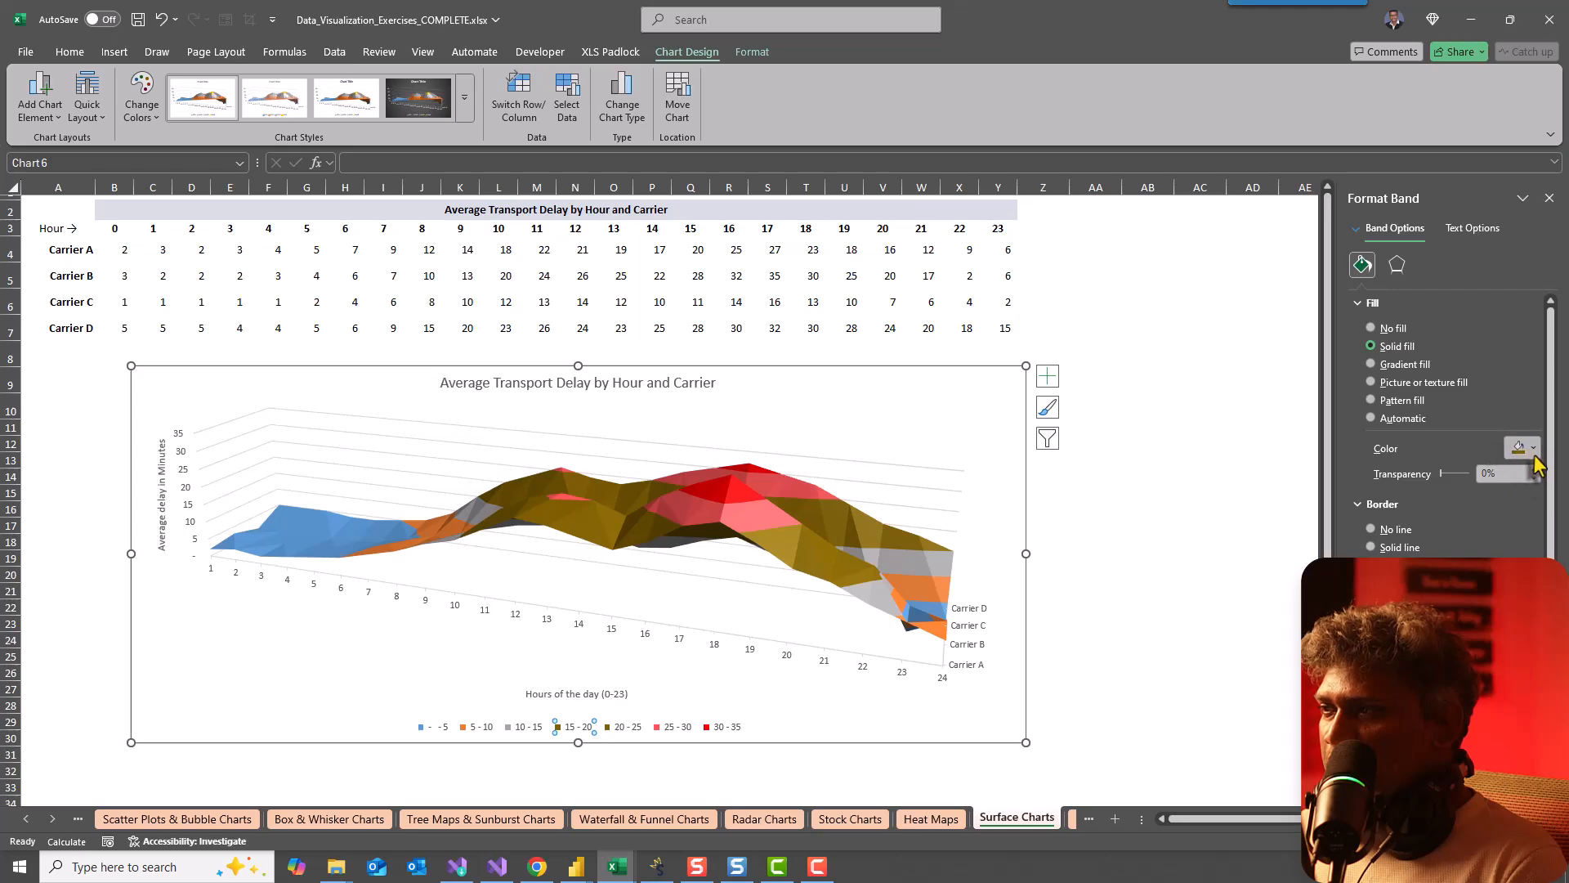
click(1522, 447)
click(1508, 596)
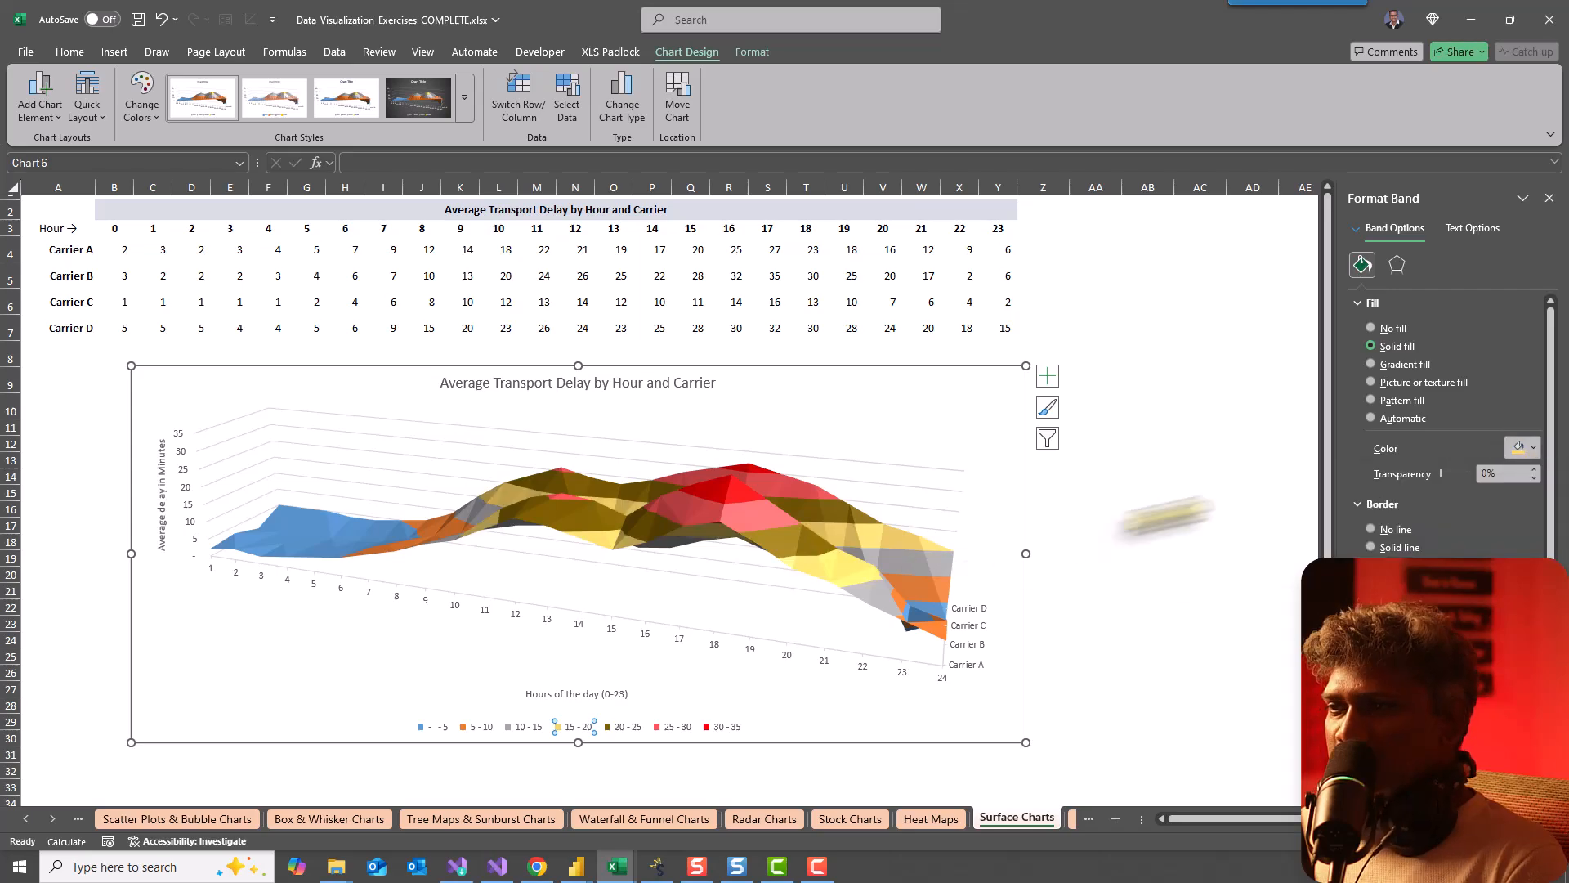
click(1535, 449)
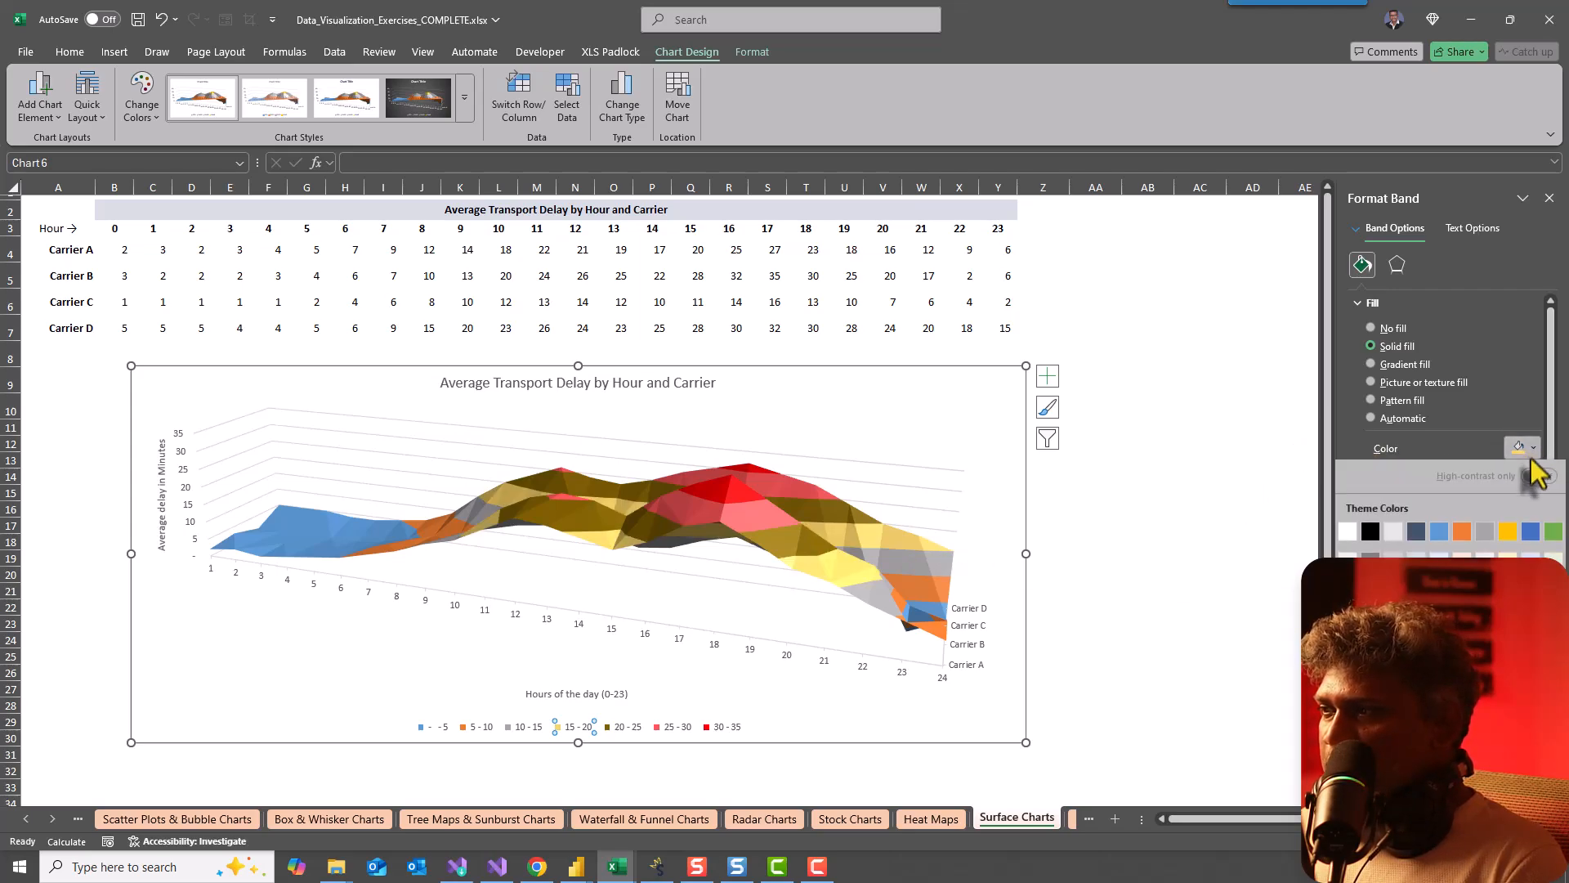
click(1509, 531)
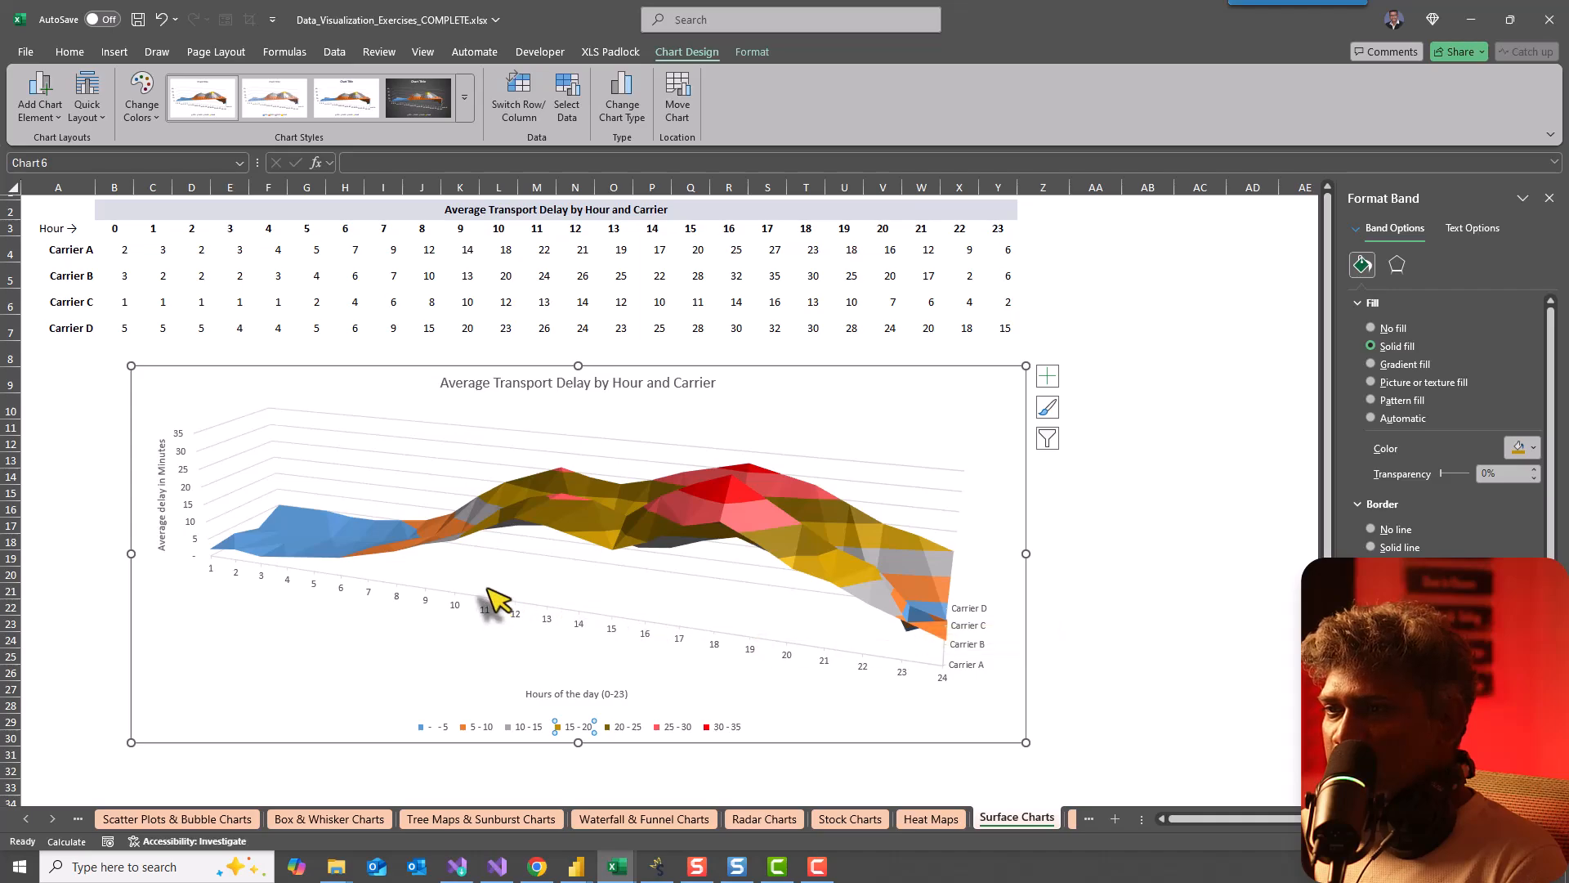
Step: Give the 10-15 band a solid light gold fill
click(528, 727)
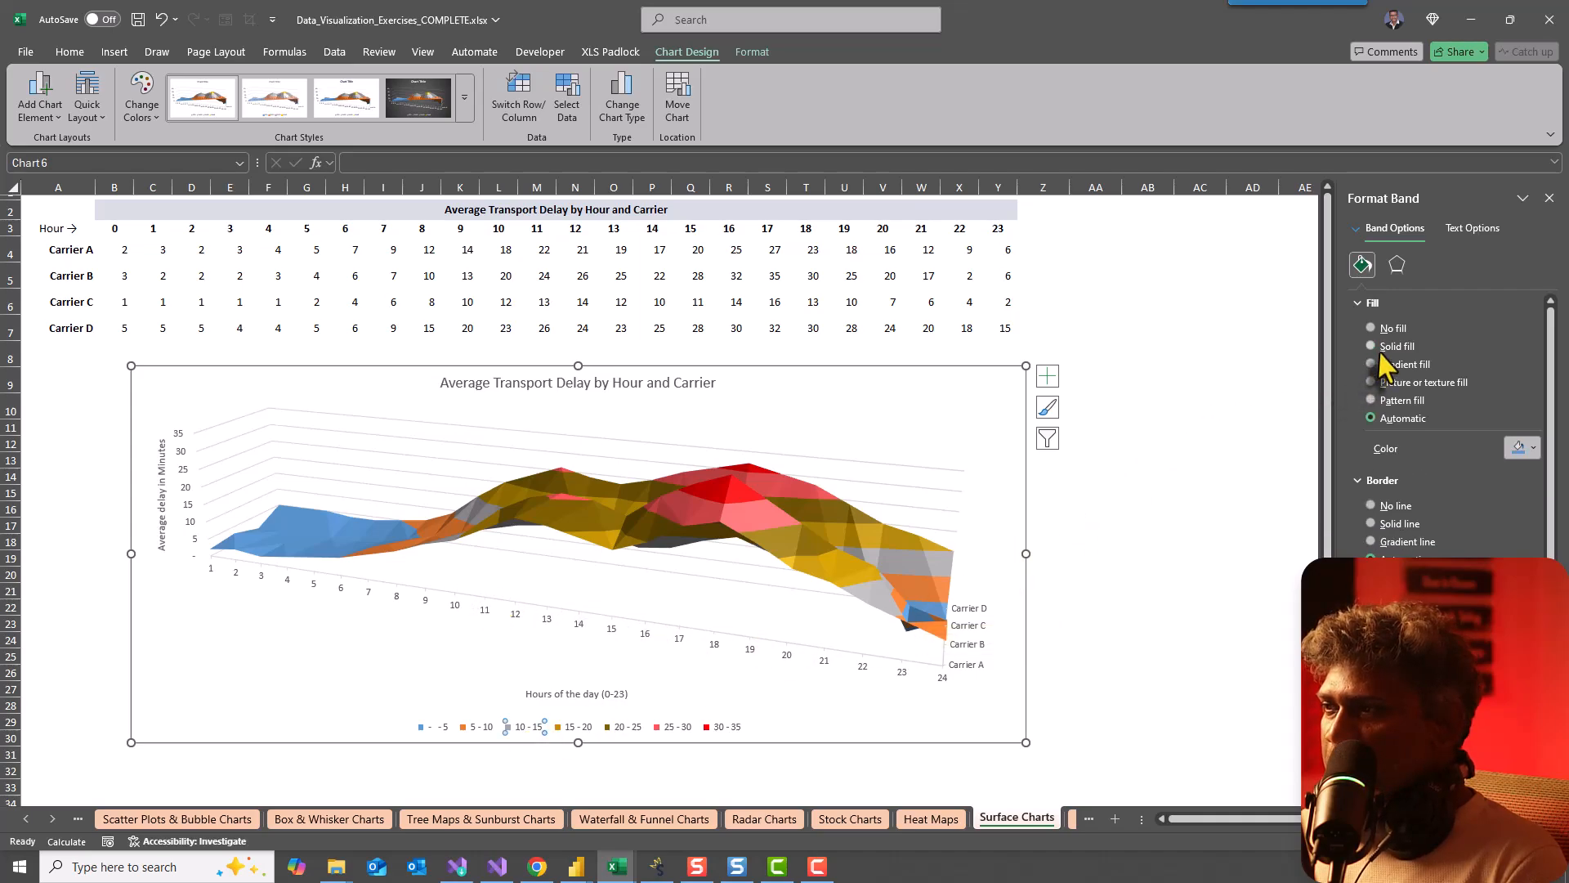
click(1389, 347)
click(1519, 448)
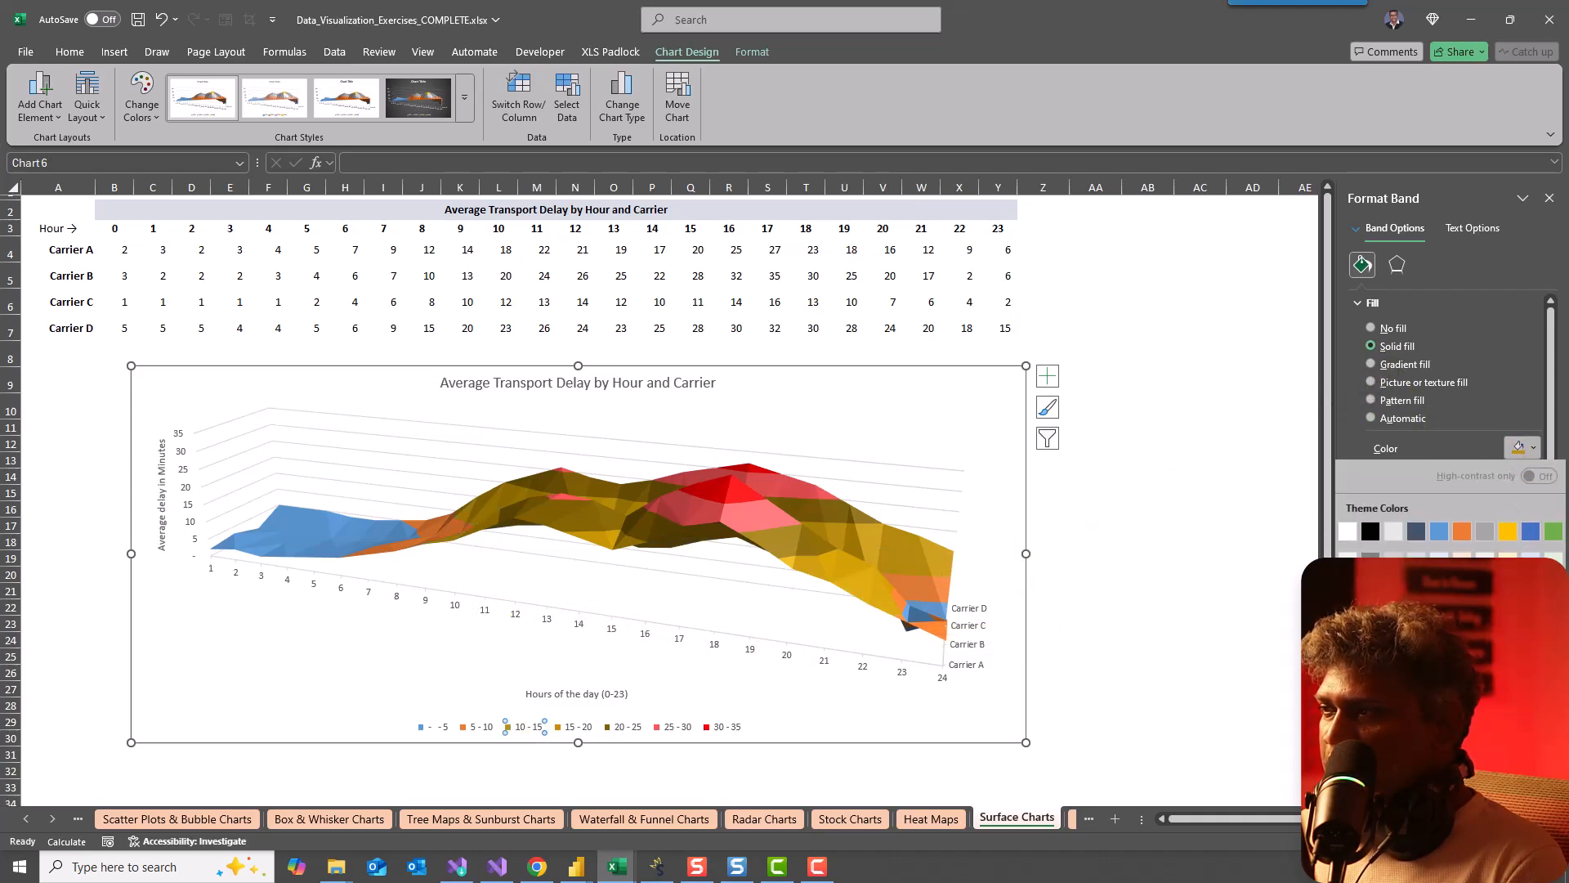
click(1512, 542)
Step: Give the 5-10 band a solid dark green fill
key(Left)
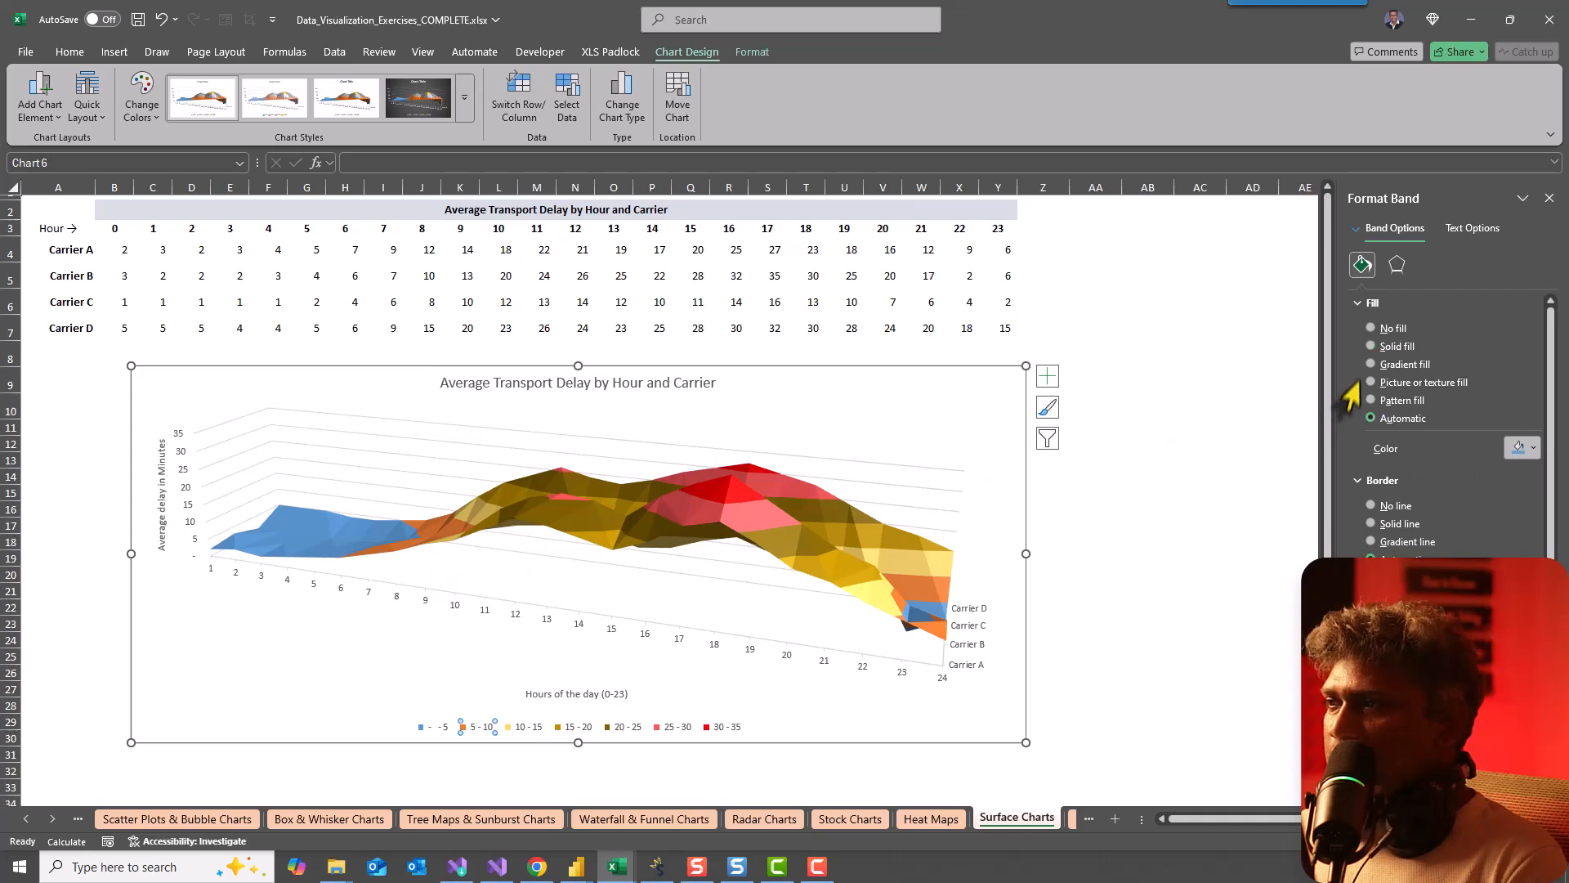
click(1376, 347)
click(1519, 448)
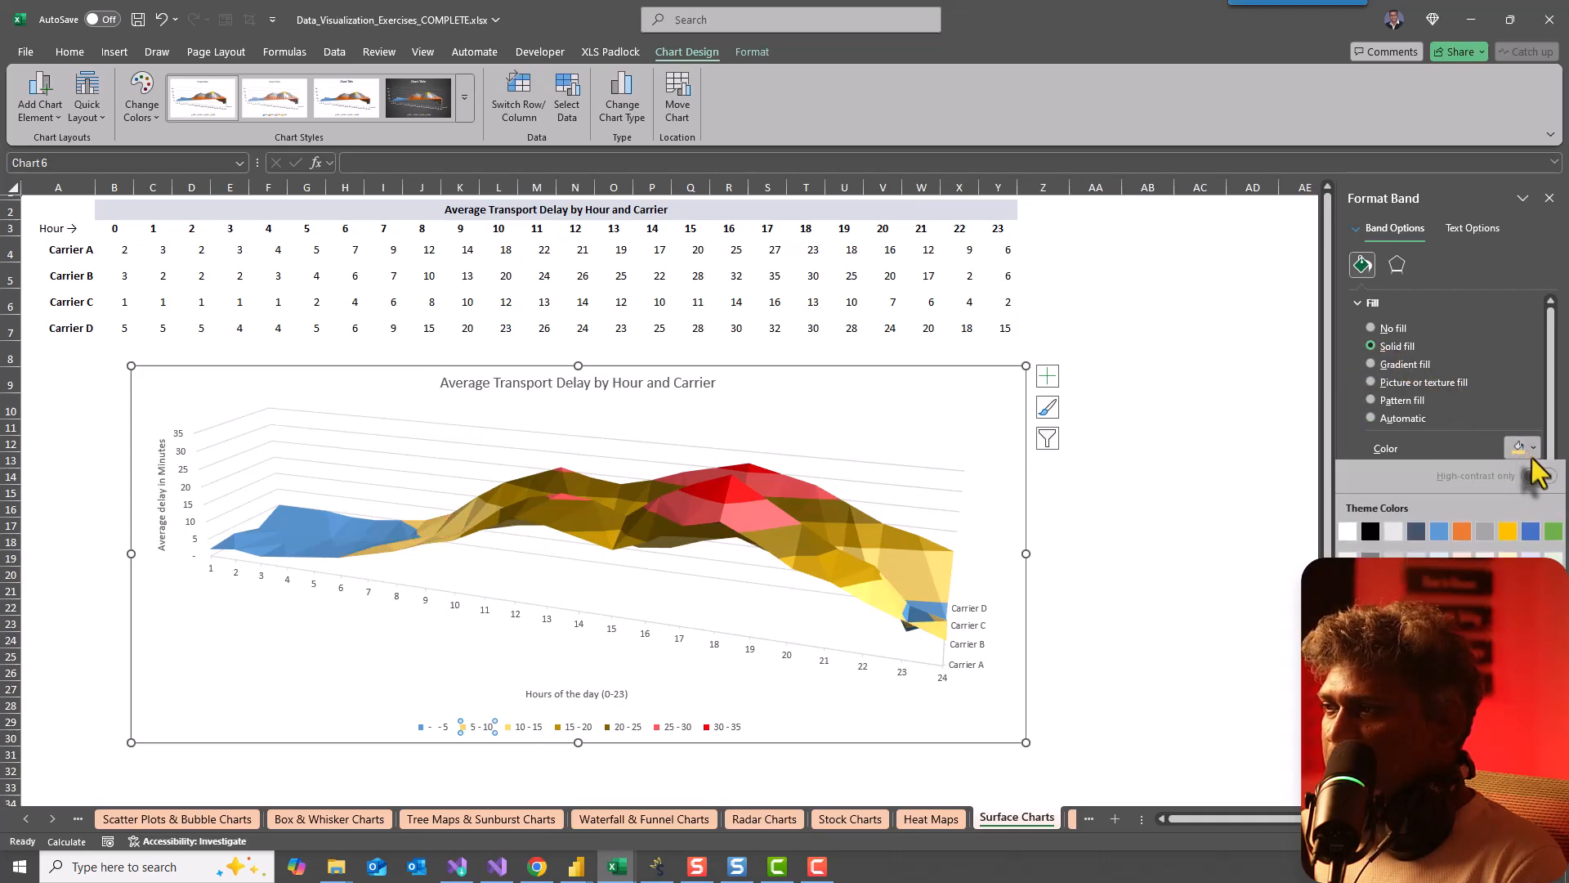
click(1545, 516)
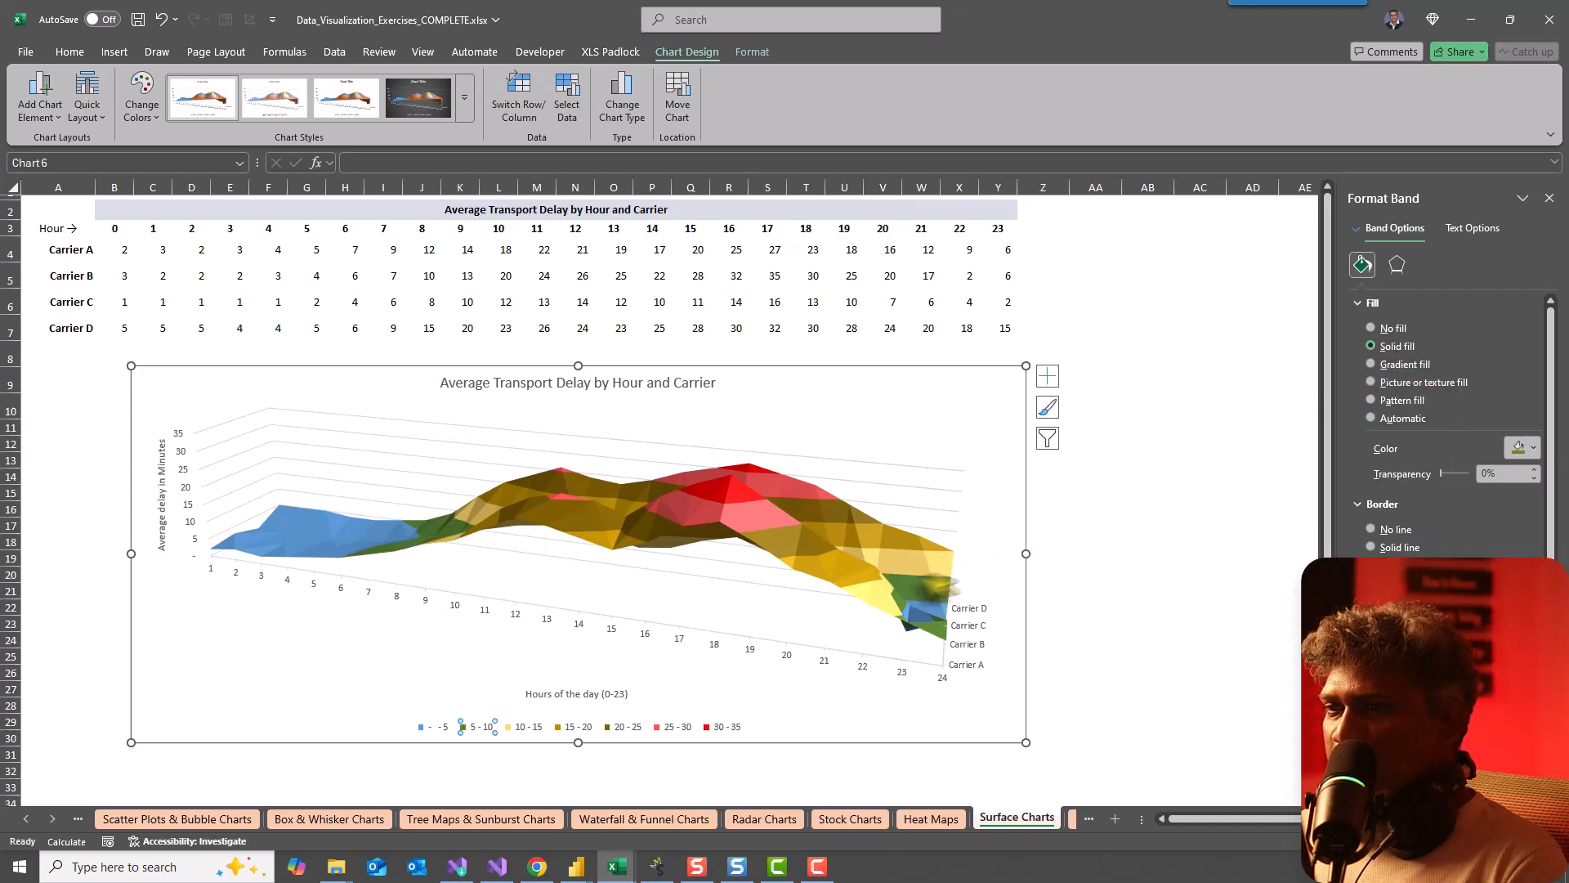
Step: Give the lowest band, up to 5, a solid fill in the darkest green and deselect the chart
click(435, 727)
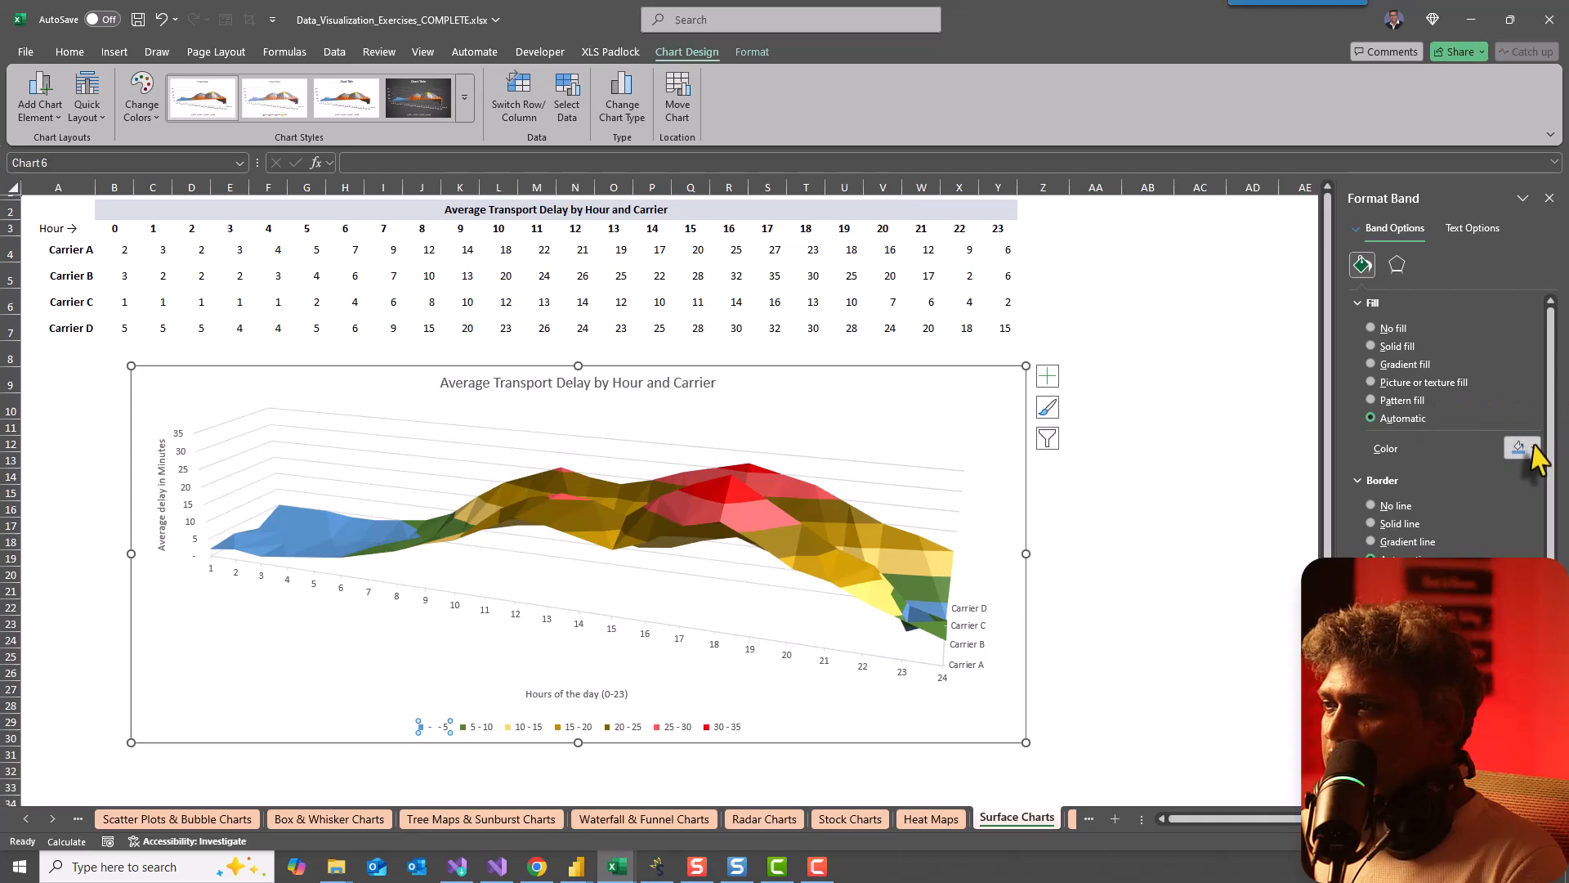
click(1377, 347)
click(1522, 448)
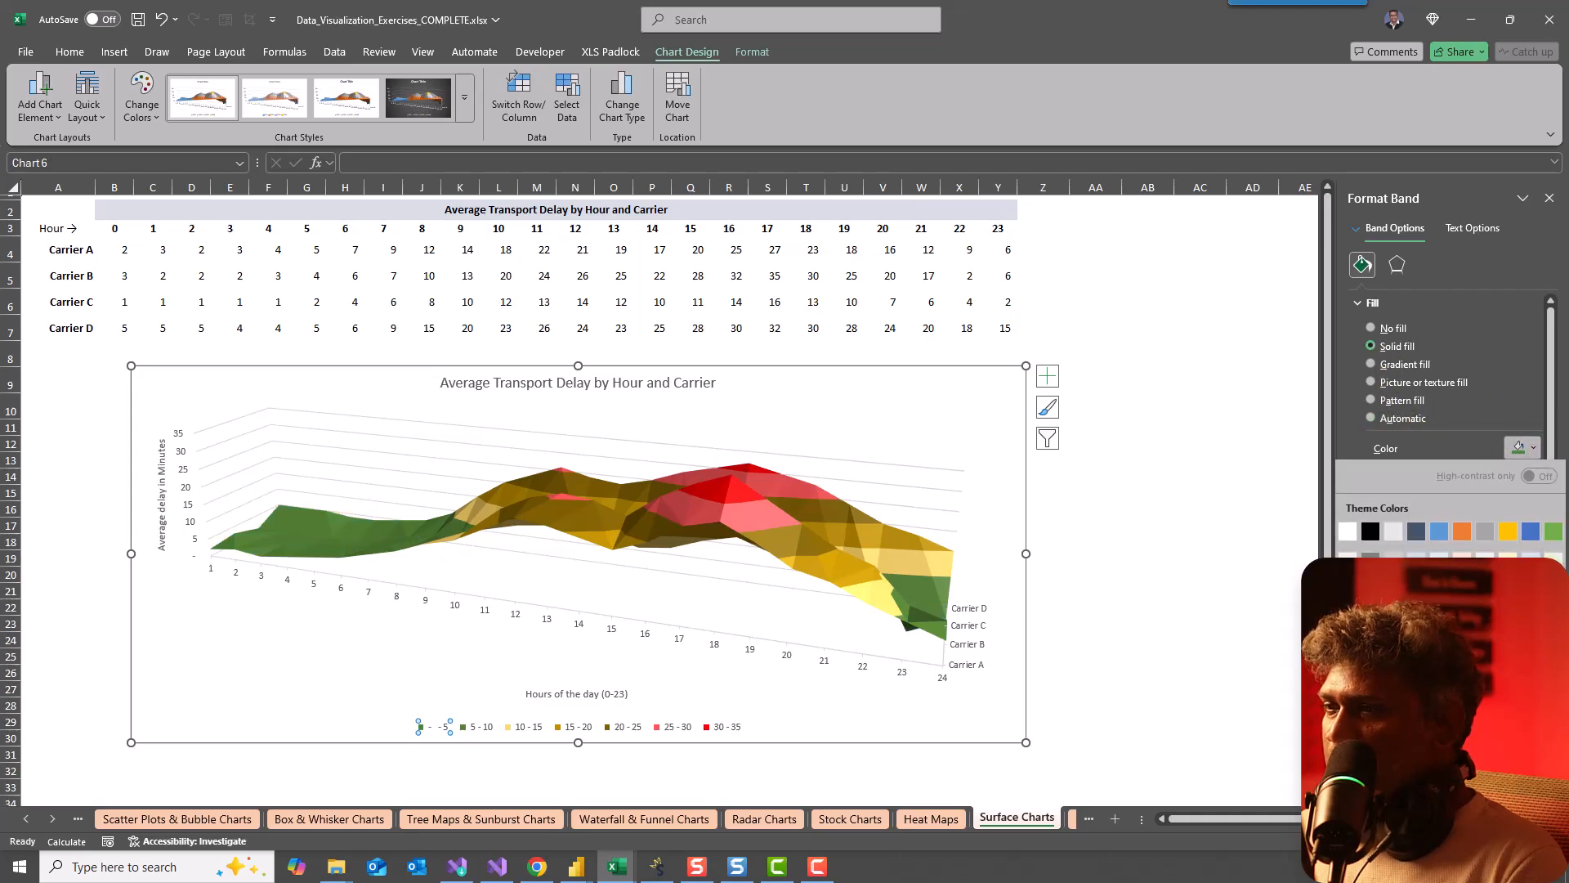
click(1153, 543)
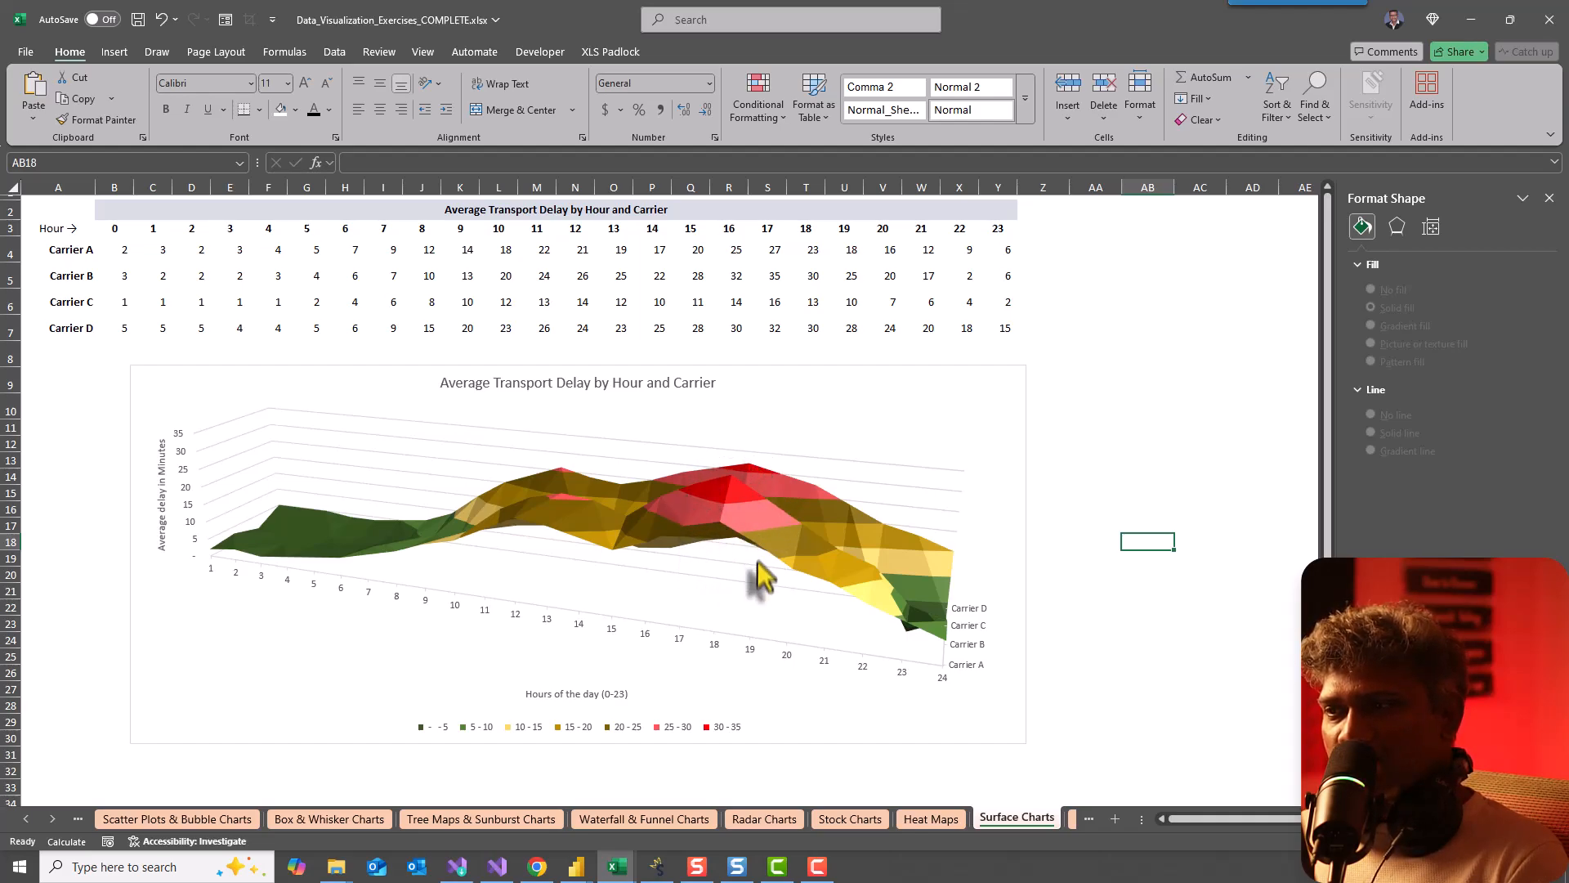
Step: Try the chart's 3-D Y rotation at 40°, 10° and 30°, and return it to 20°
click(797, 508)
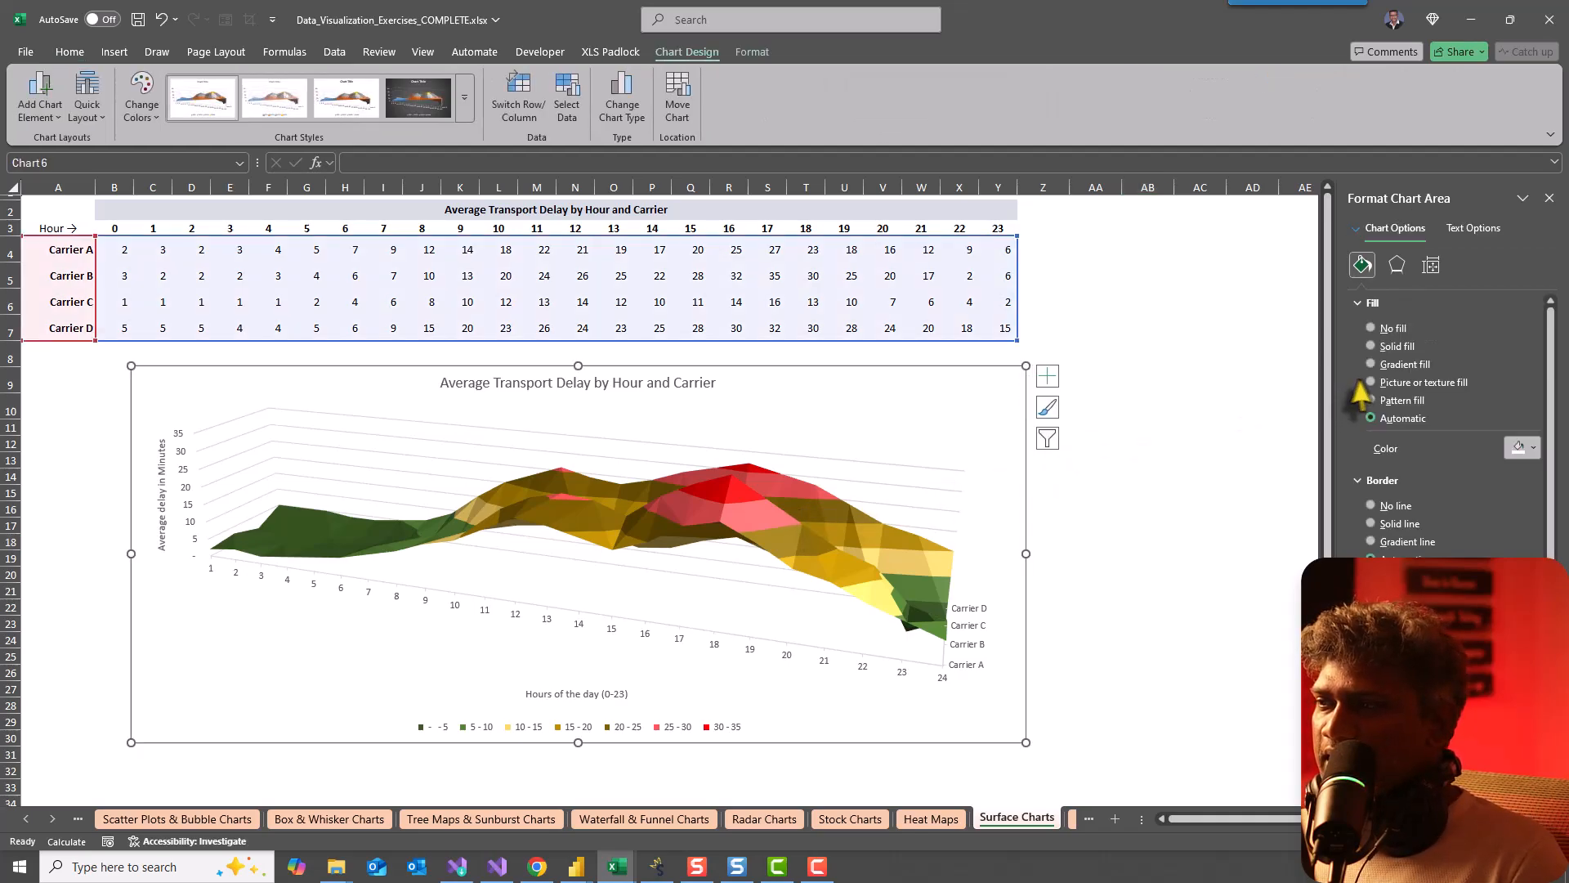
click(1396, 265)
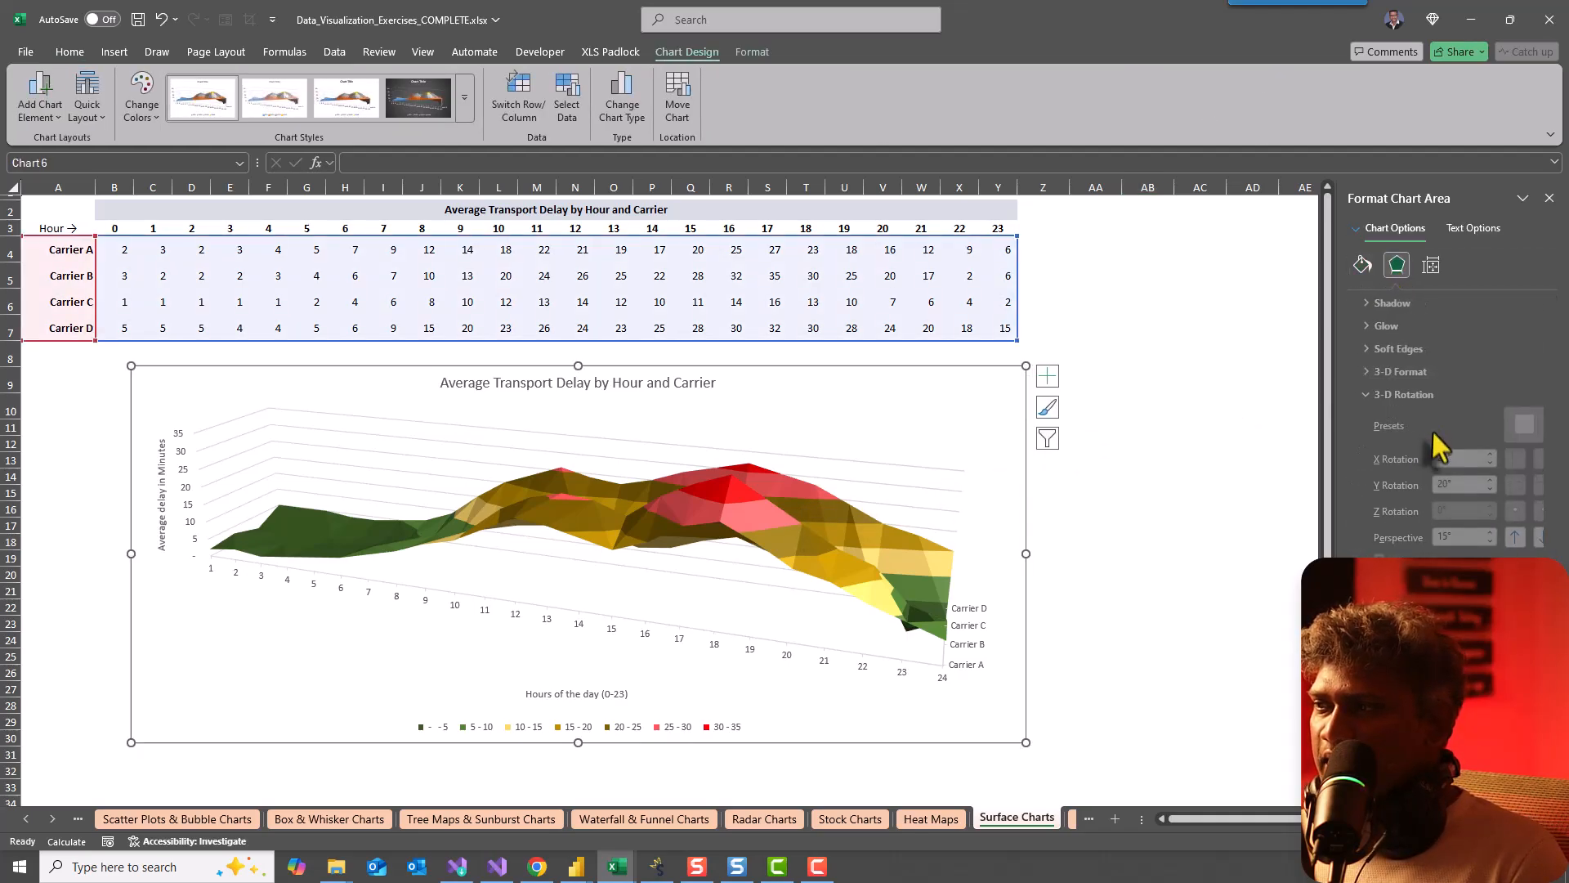
click(1482, 480)
click(1482, 480)
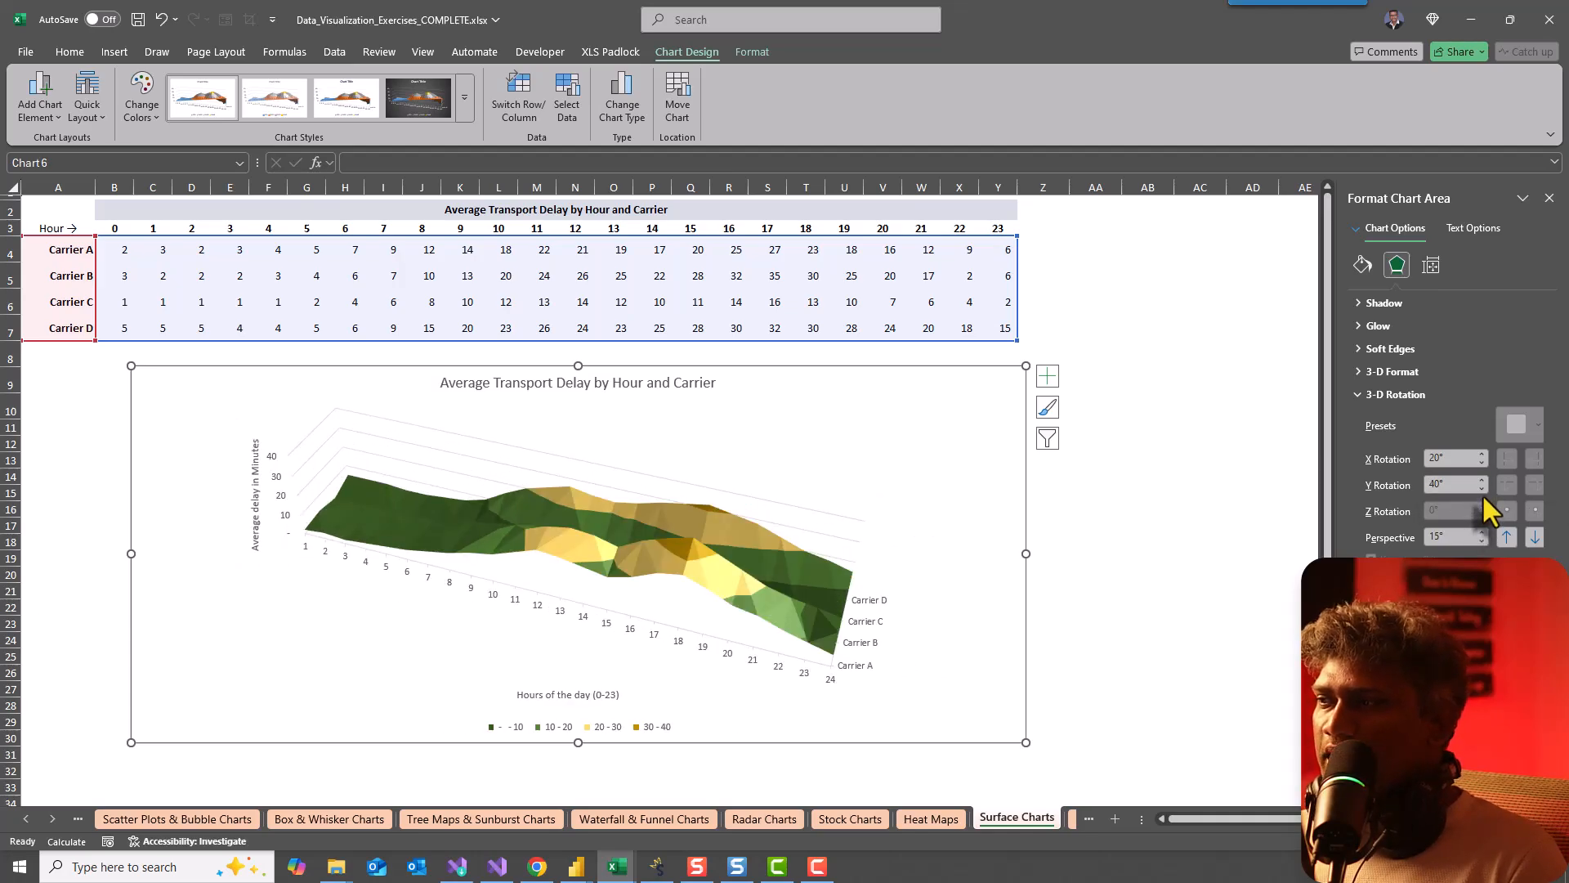
click(1481, 489)
click(1481, 489)
click(1481, 489)
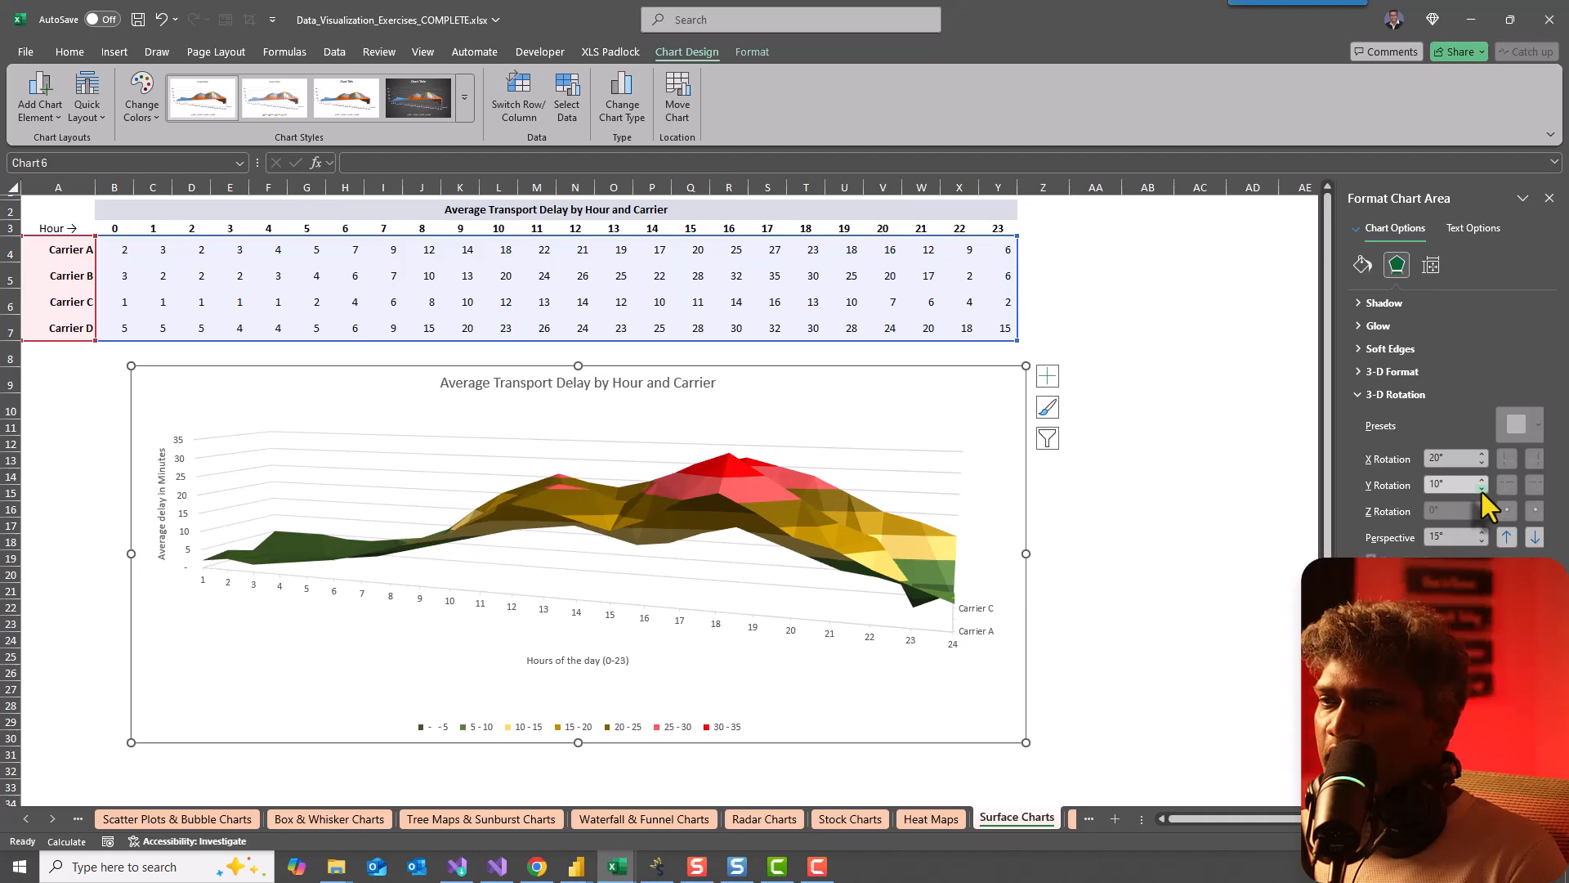
click(1481, 481)
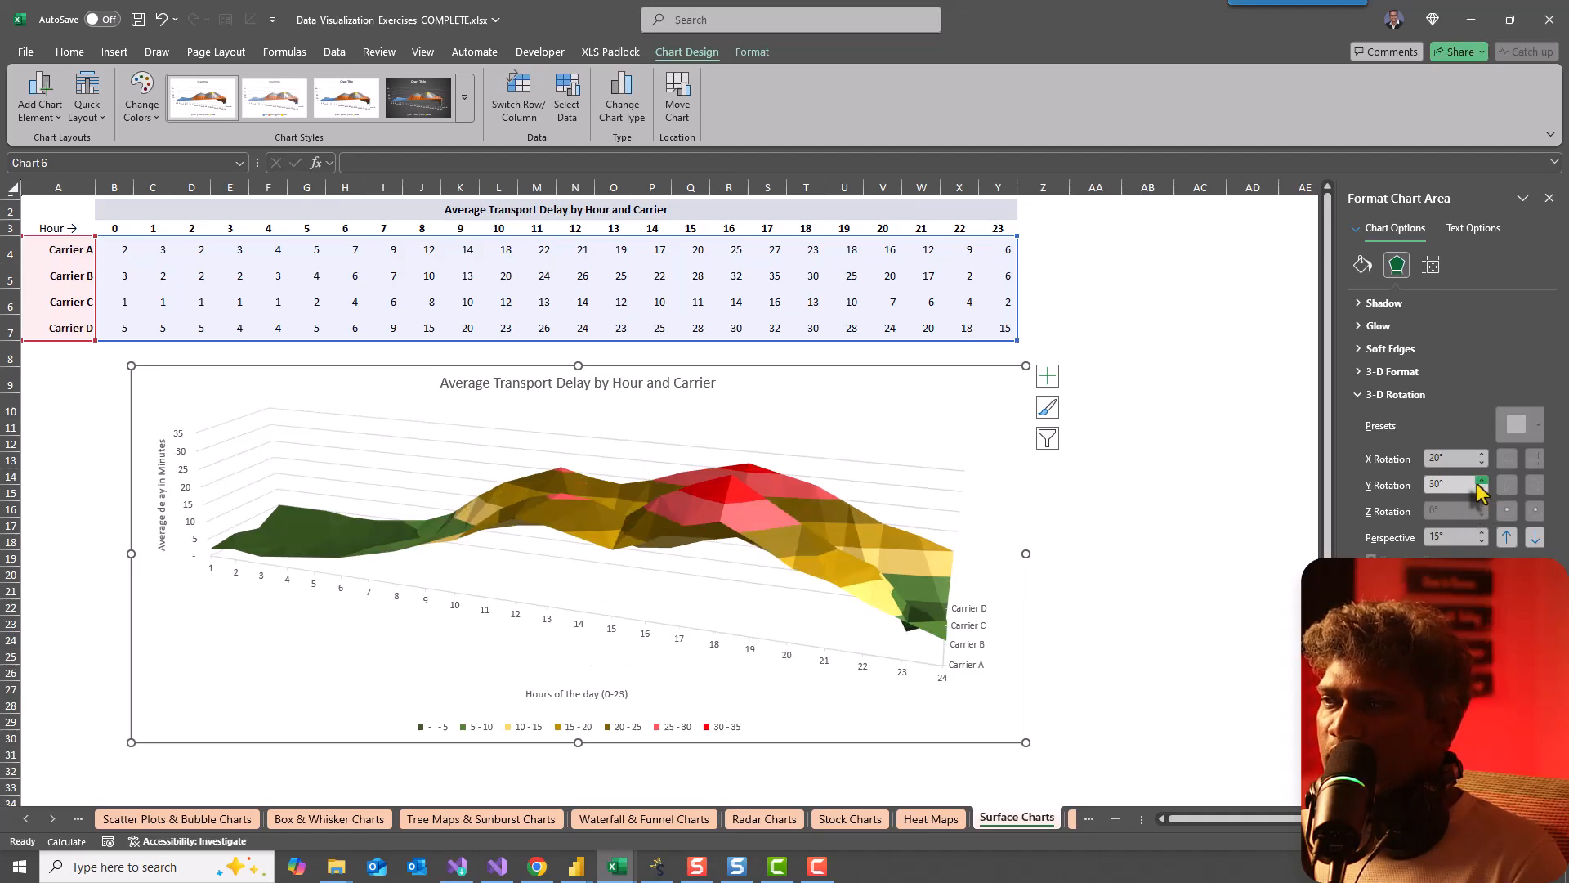
click(1480, 481)
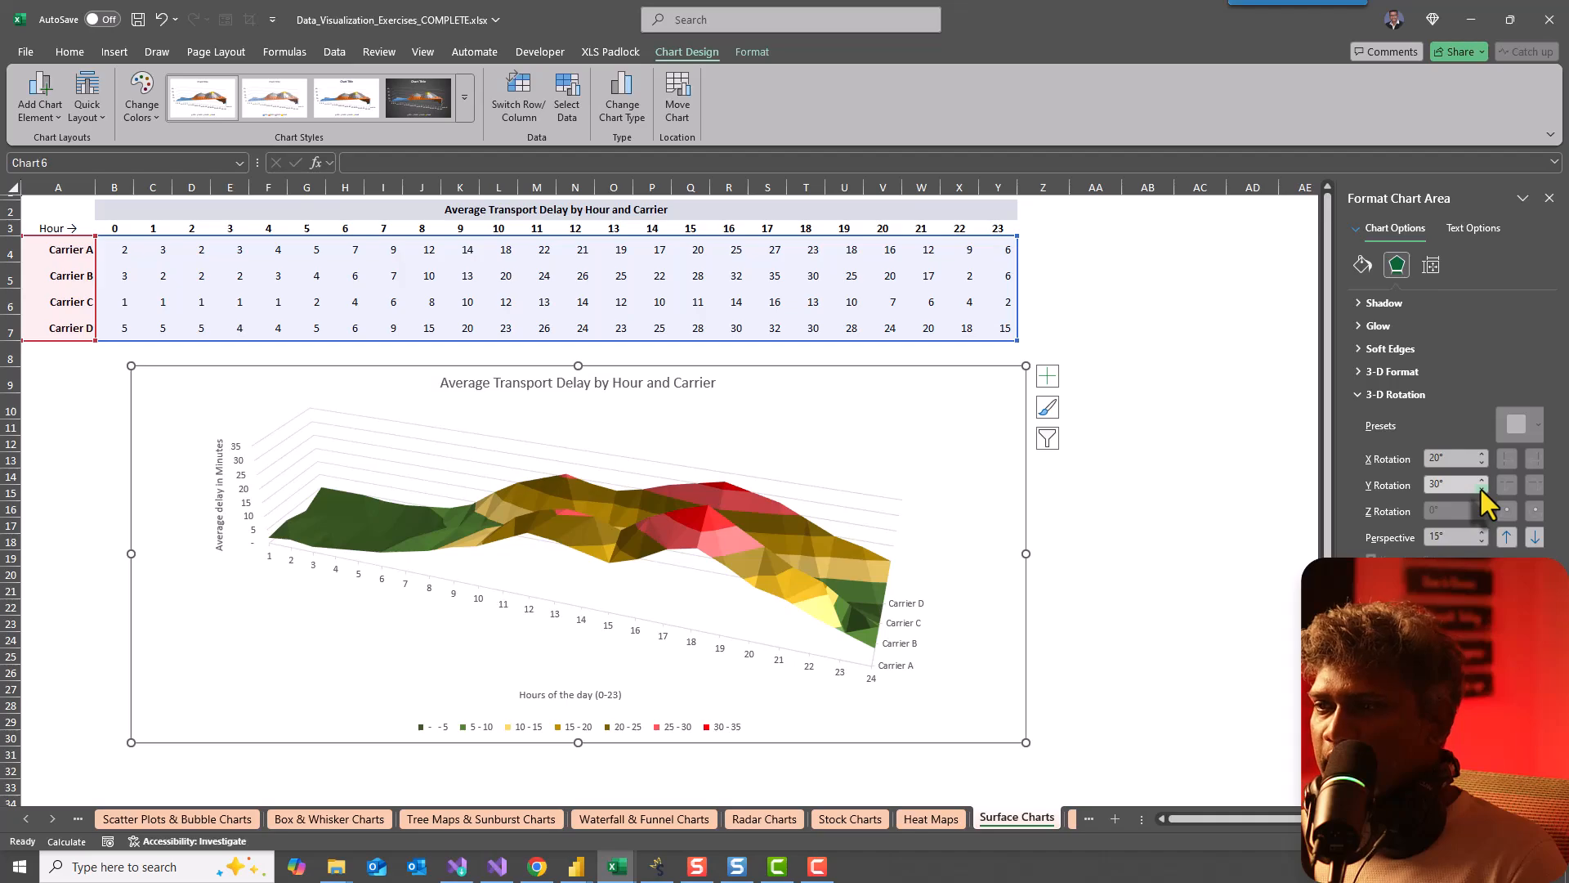
click(1480, 488)
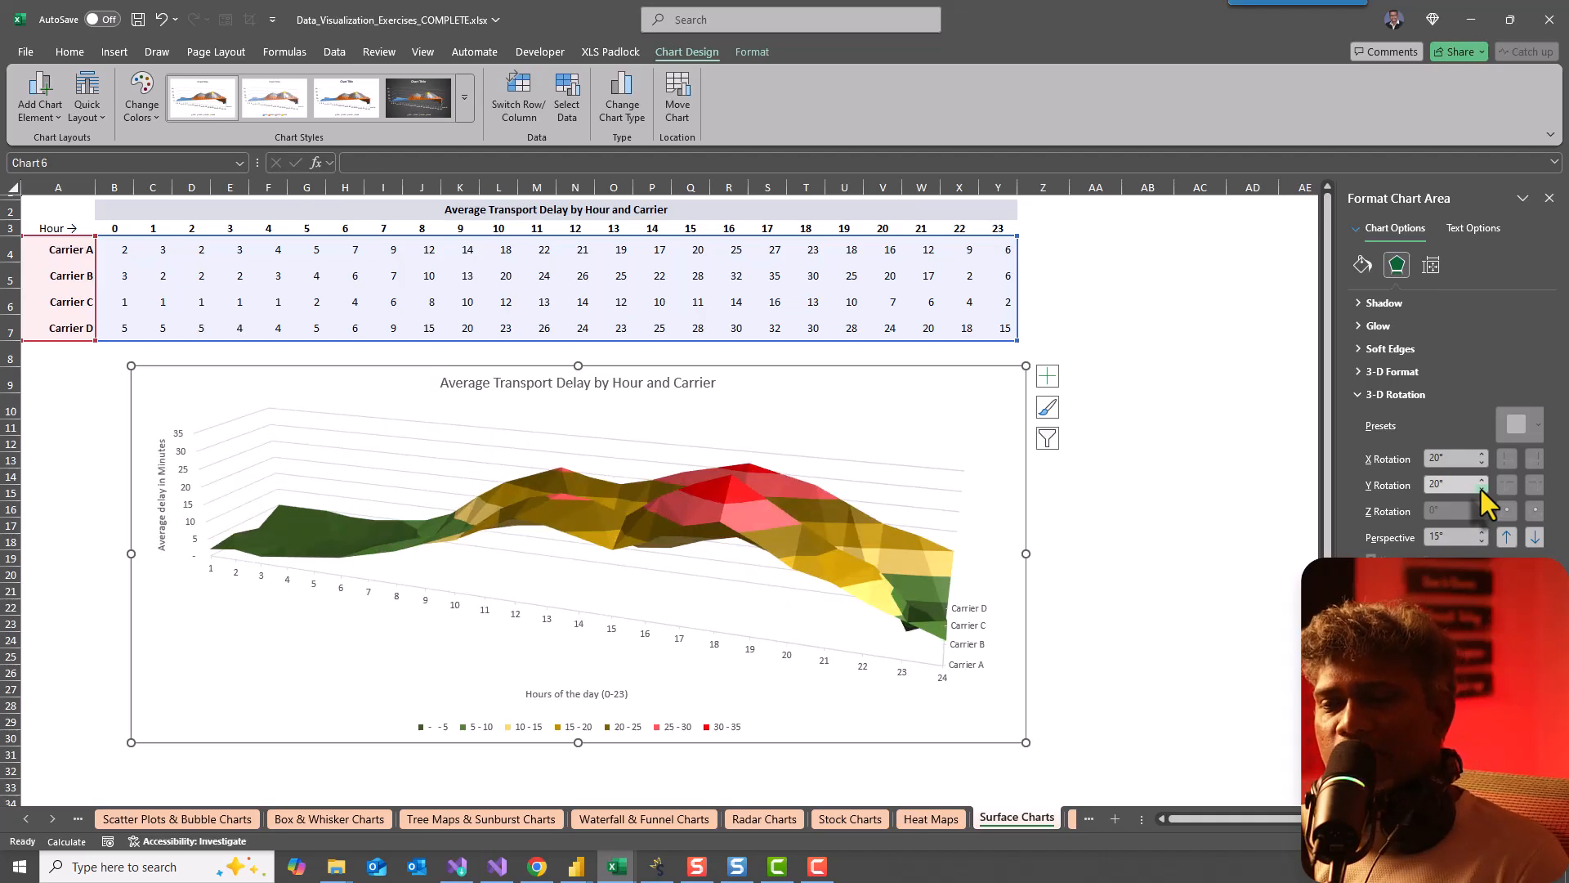